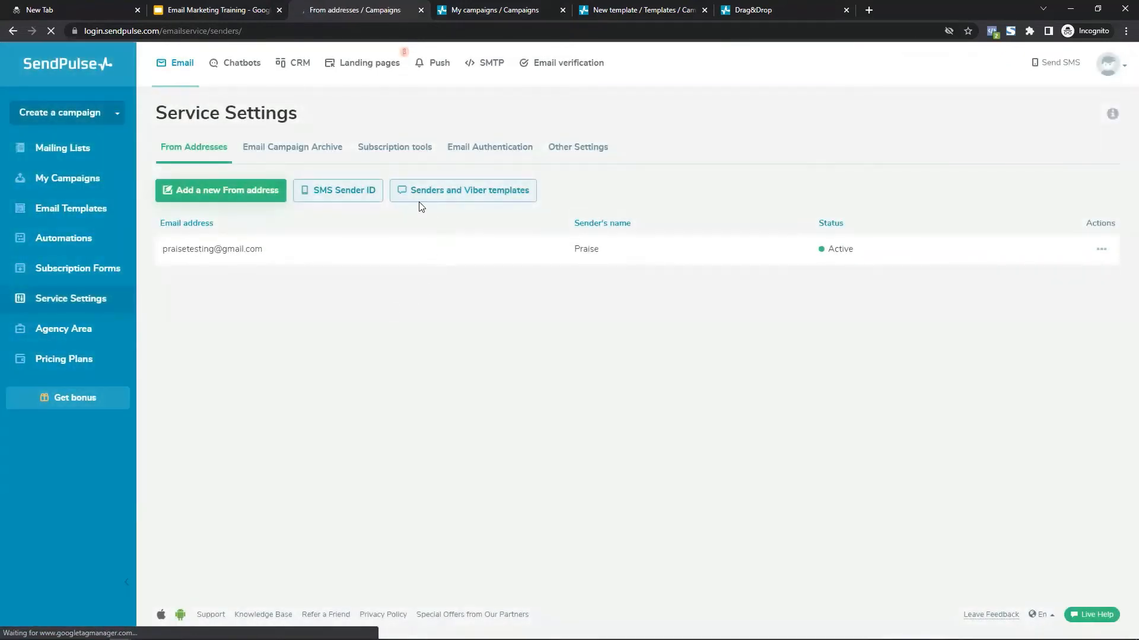
- Activate SPF and DKIM domain authentication in the email authentication settings and enter sendpulse.com as the domain
{"action": "left_click", "coordinate": [513, 156]}
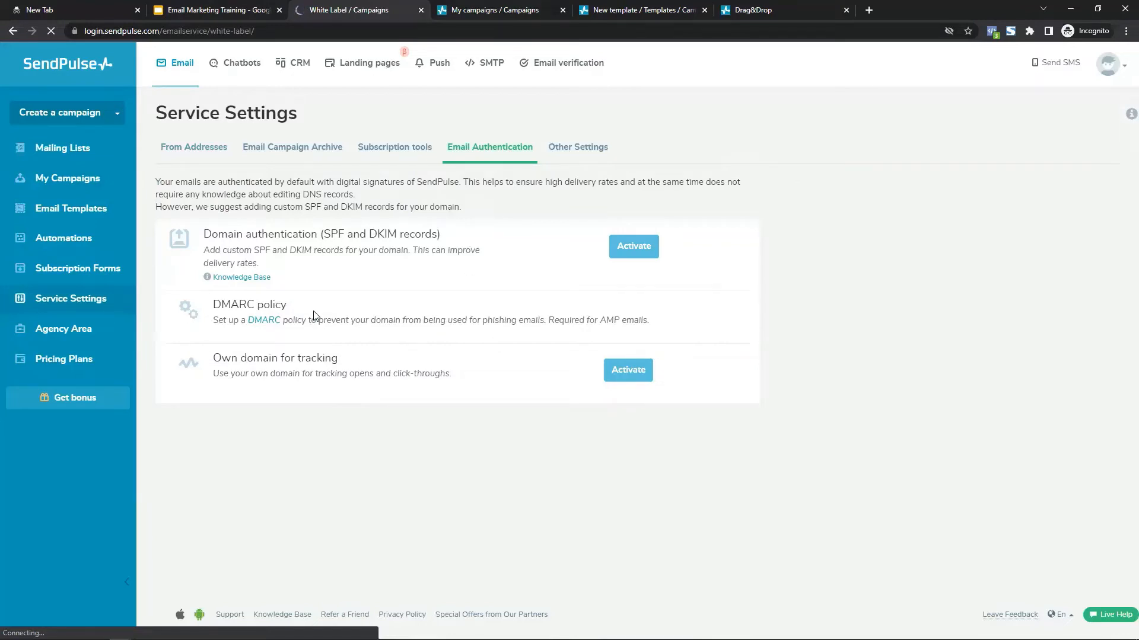
{"action": "left_click", "coordinate": [626, 260]}
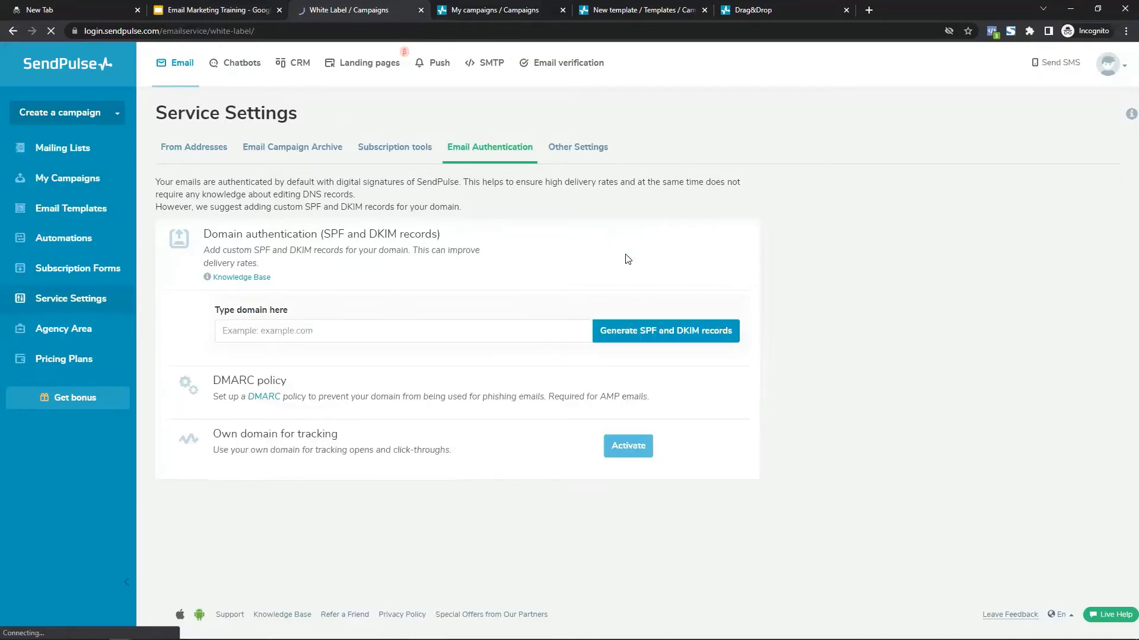
{"action": "left_click", "coordinate": [406, 334]}
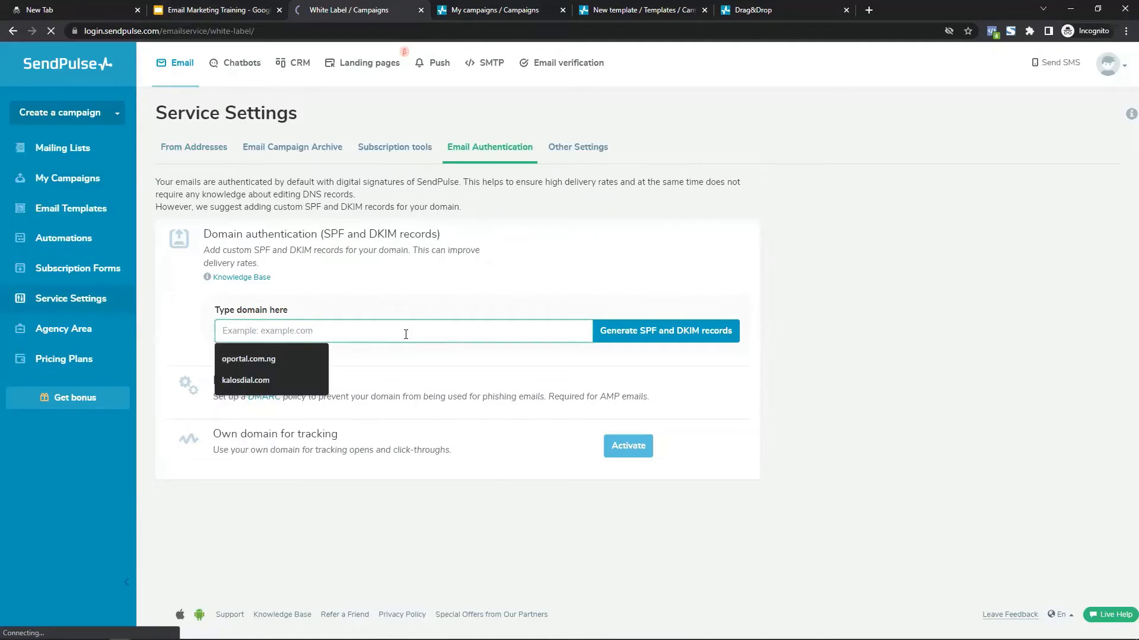
{"action": "type", "text": "dx"}
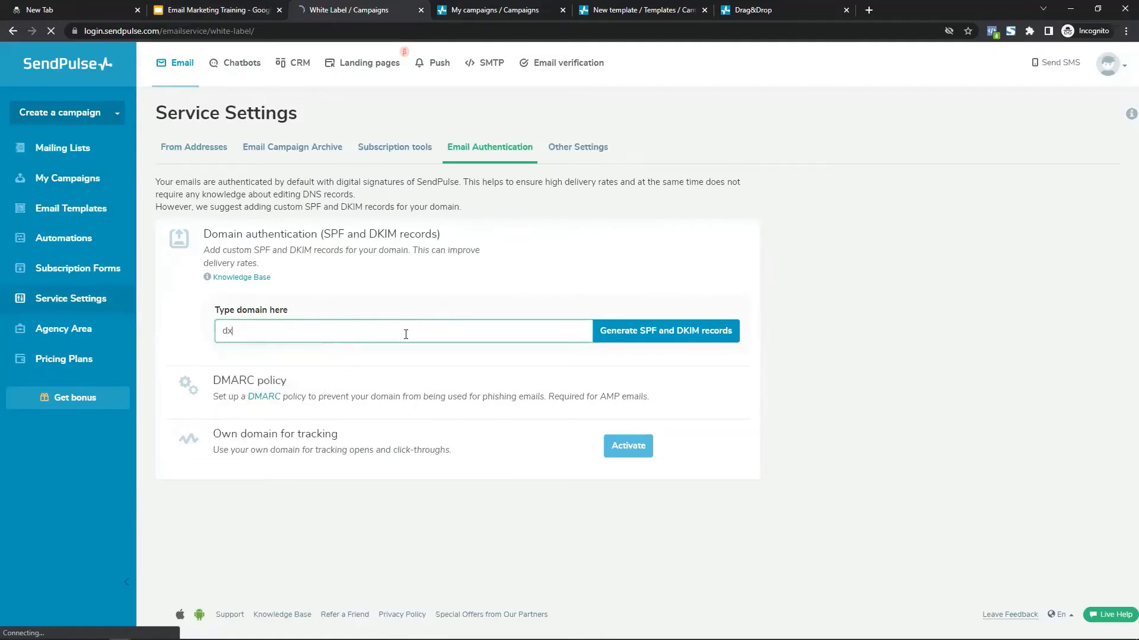
{"action": "key", "text": "BackSpace"}
{"action": "key", "text": "BackSpace"}
{"action": "type", "text": "sendpulse.com"}
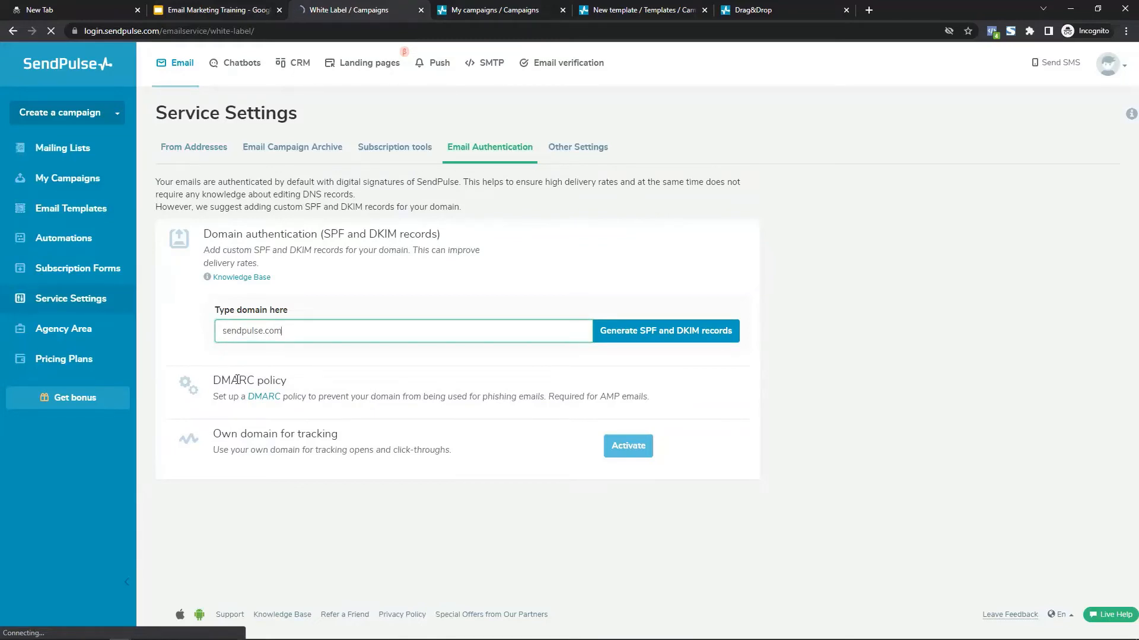
- Open the knowledge base guide on SPF and DKIM in a new tab and briefly play its video
{"action": "right_click", "coordinate": [232, 287]}
{"action": "left_click", "coordinate": [252, 294]}
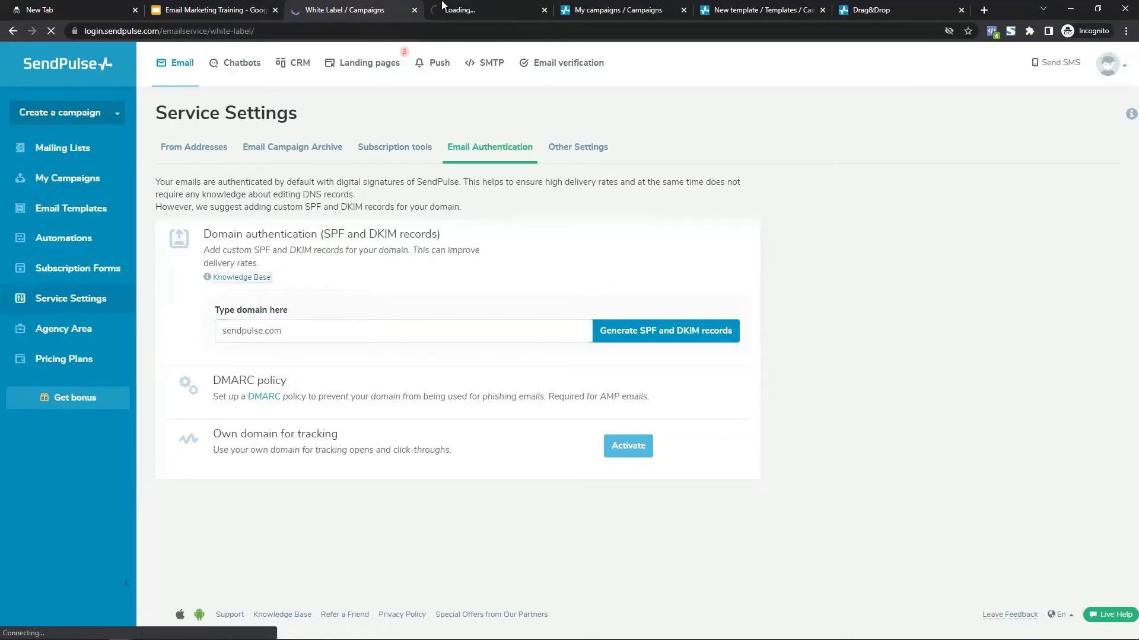
{"action": "left_click", "coordinate": [457, 10]}
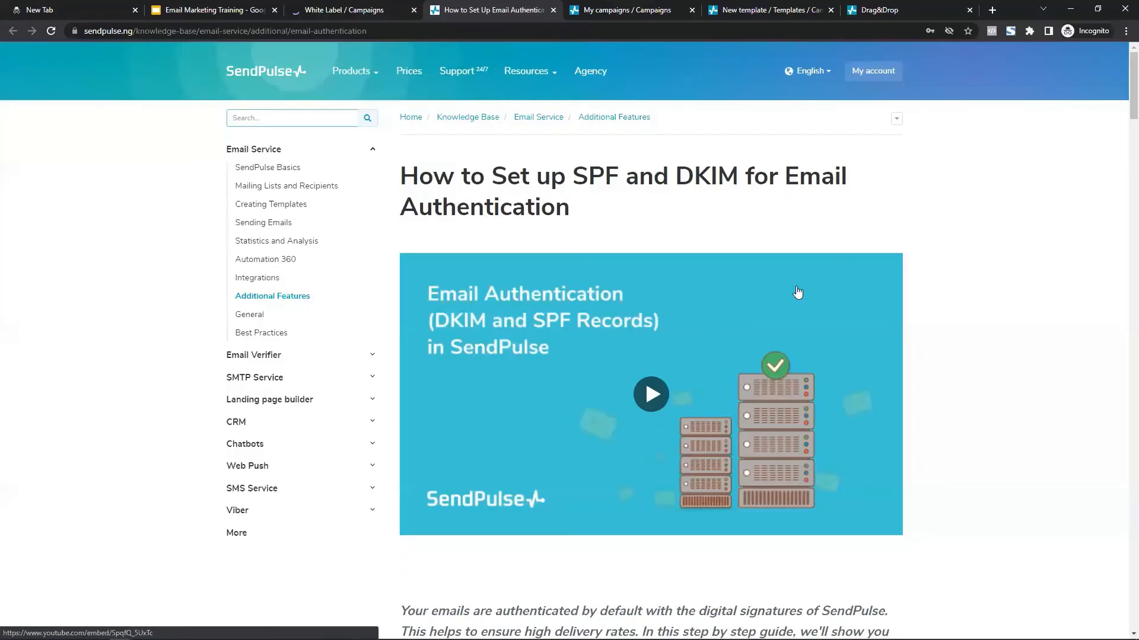
{"action": "scroll", "coordinate": [798, 292], "scroll_direction": "down", "scroll_amount": 5}
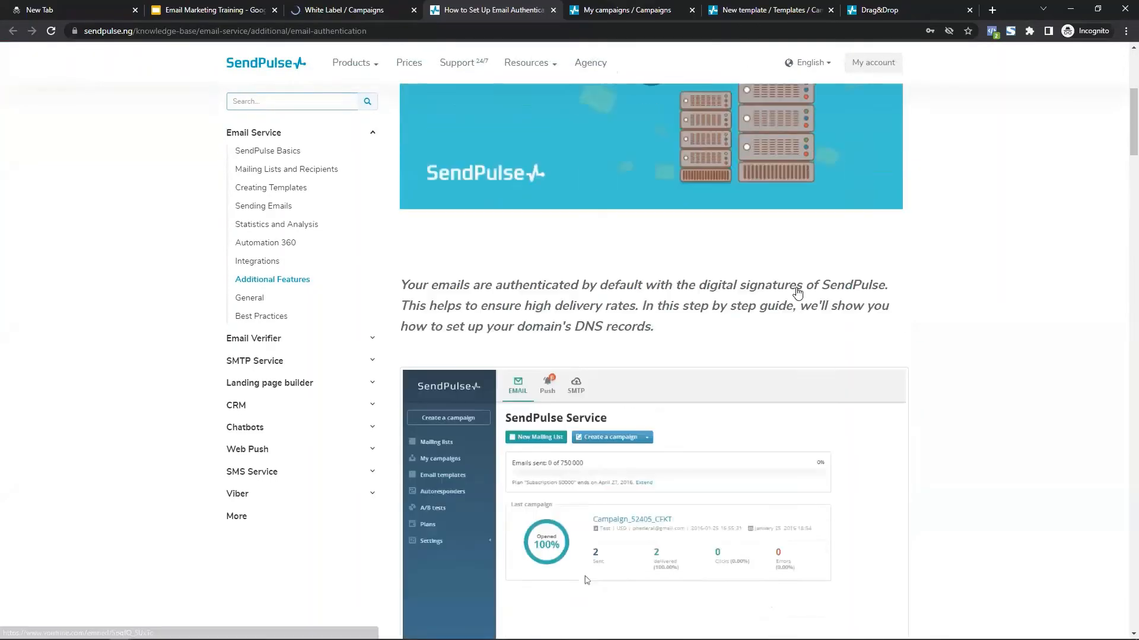
{"action": "scroll", "coordinate": [798, 292], "scroll_direction": "up", "scroll_amount": 5}
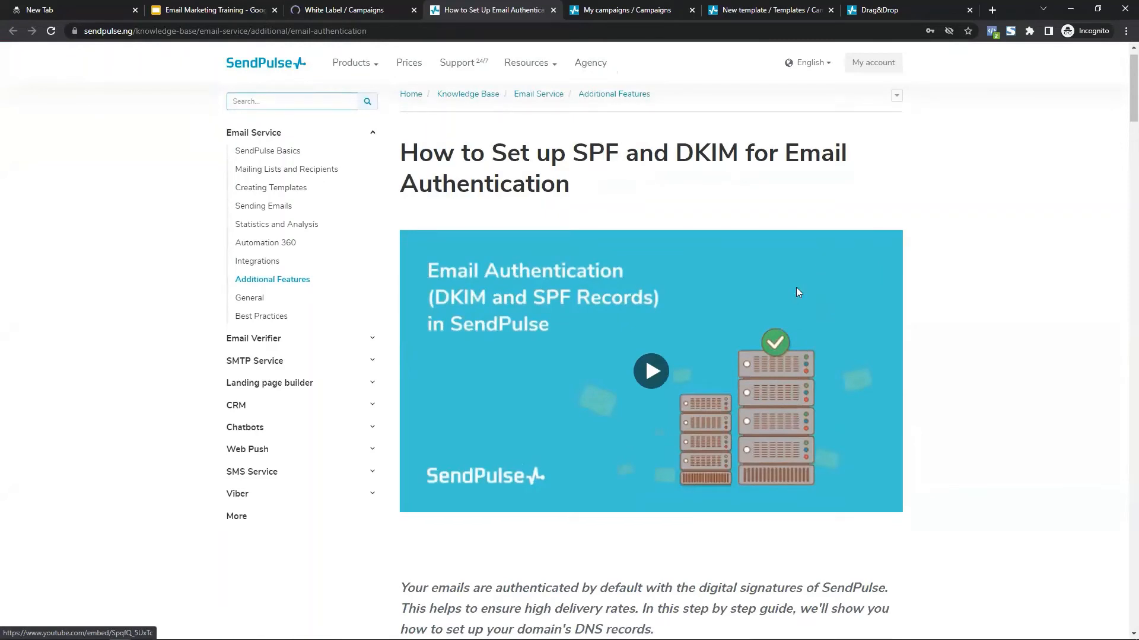
{"action": "left_click", "coordinate": [659, 368]}
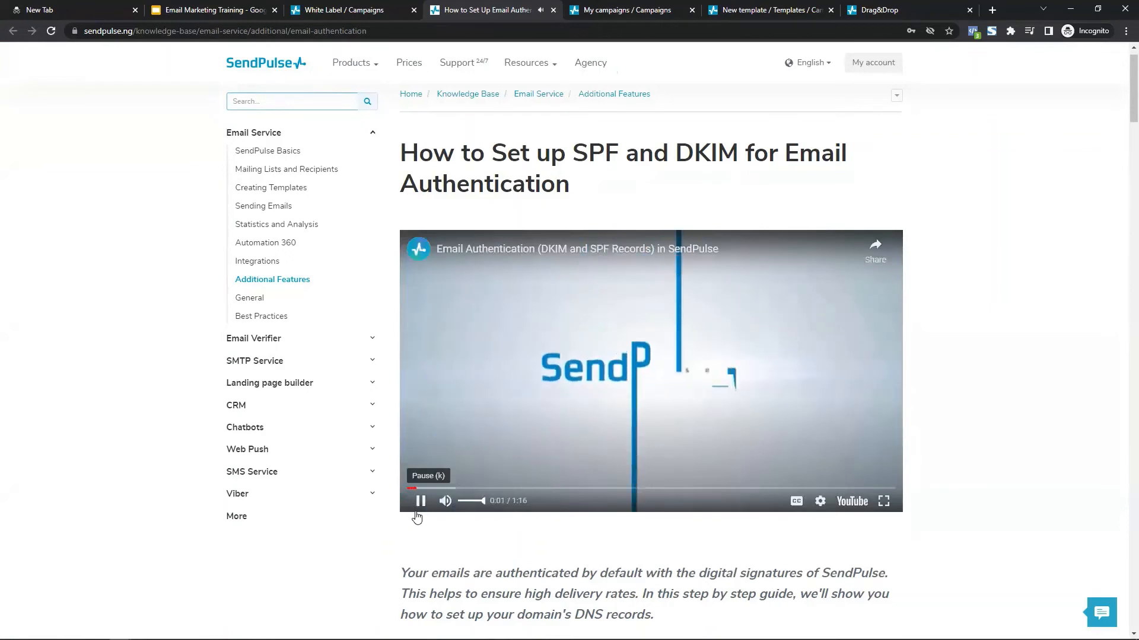
{"action": "left_click", "coordinate": [419, 509]}
- Save the Email Design Best Practices template and exit the drag-and-drop editor
{"action": "left_click", "coordinate": [584, 7]}
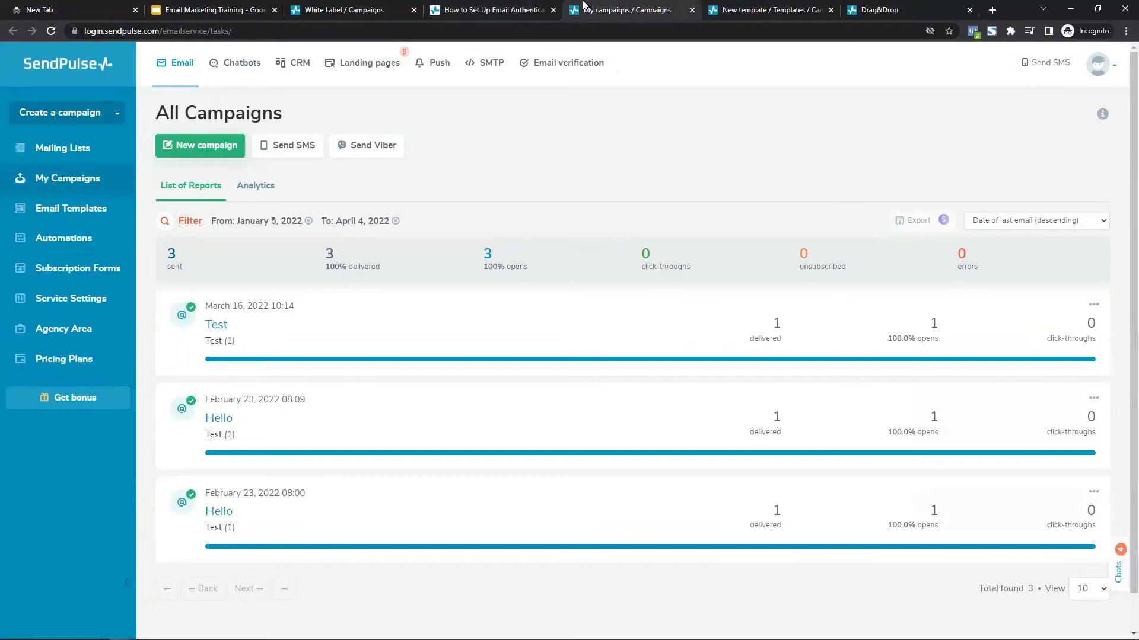
{"action": "left_click", "coordinate": [877, 9]}
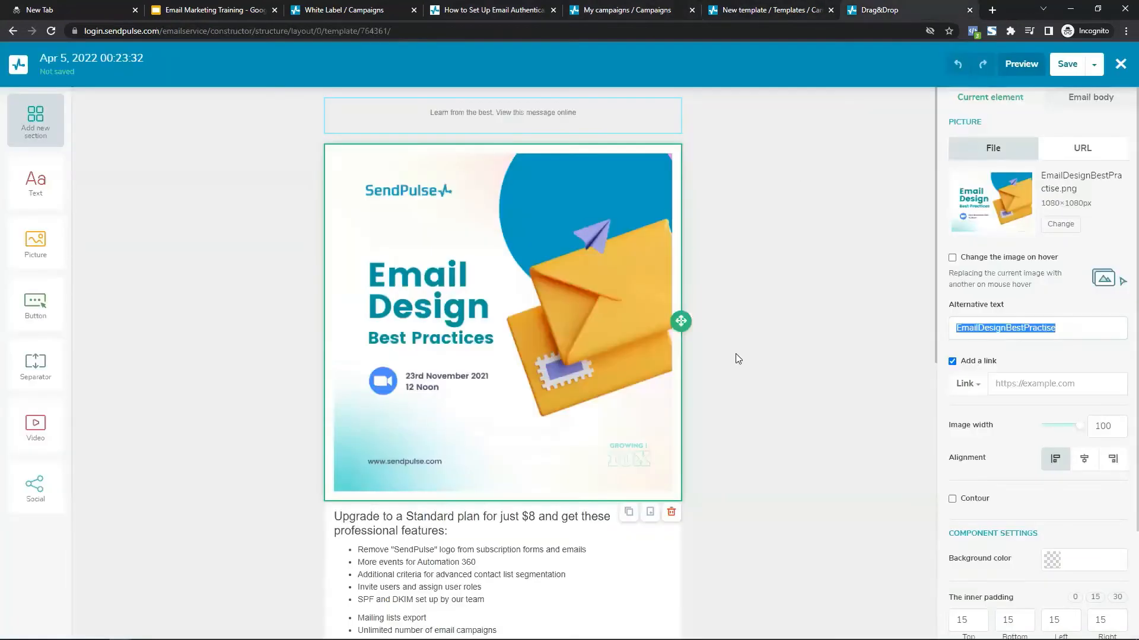
{"action": "left_click", "coordinate": [1095, 65]}
{"action": "left_click", "coordinate": [1035, 144]}
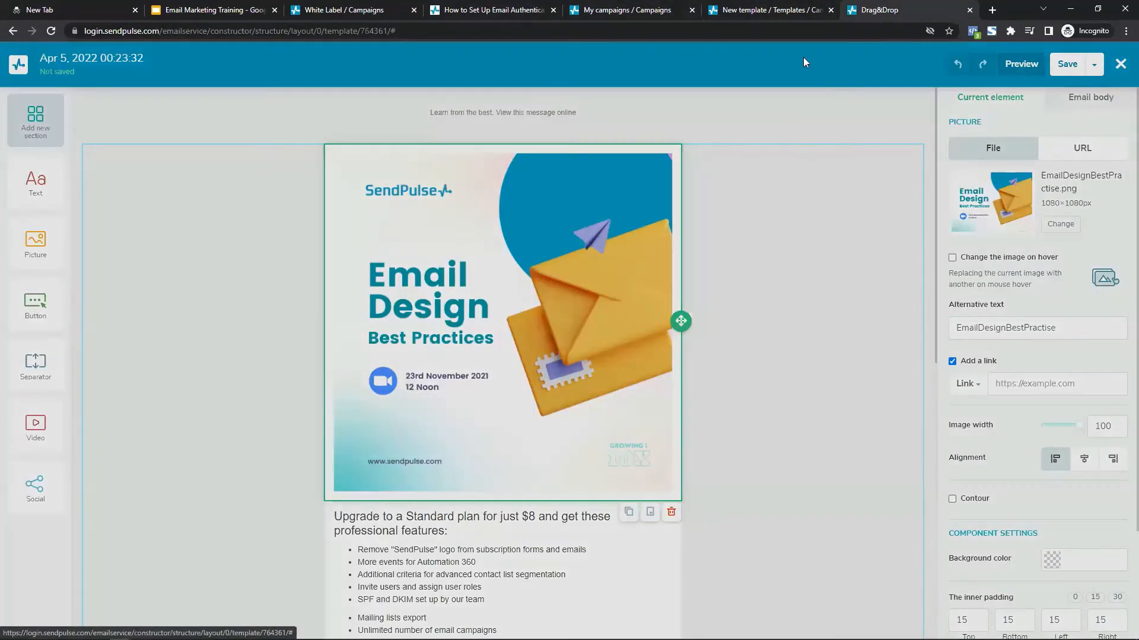
{"action": "left_click", "coordinate": [630, 230]}
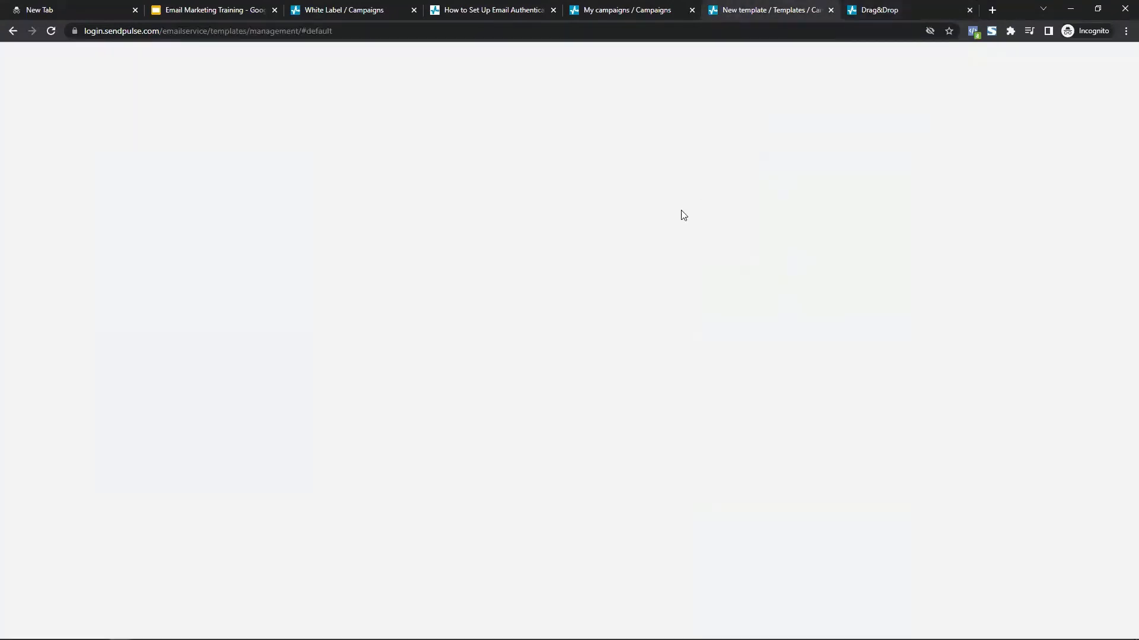
- Start a new email campaign from the campaigns list and choose TestList as its mailing list
{"action": "left_click", "coordinate": [584, 7]}
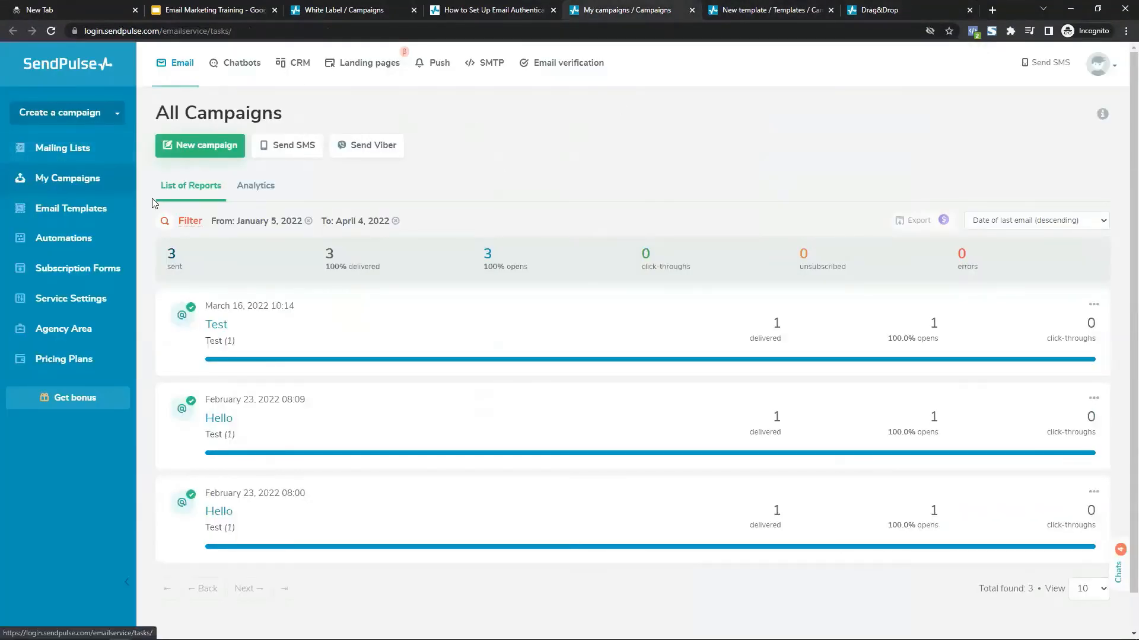
{"action": "left_click", "coordinate": [216, 150]}
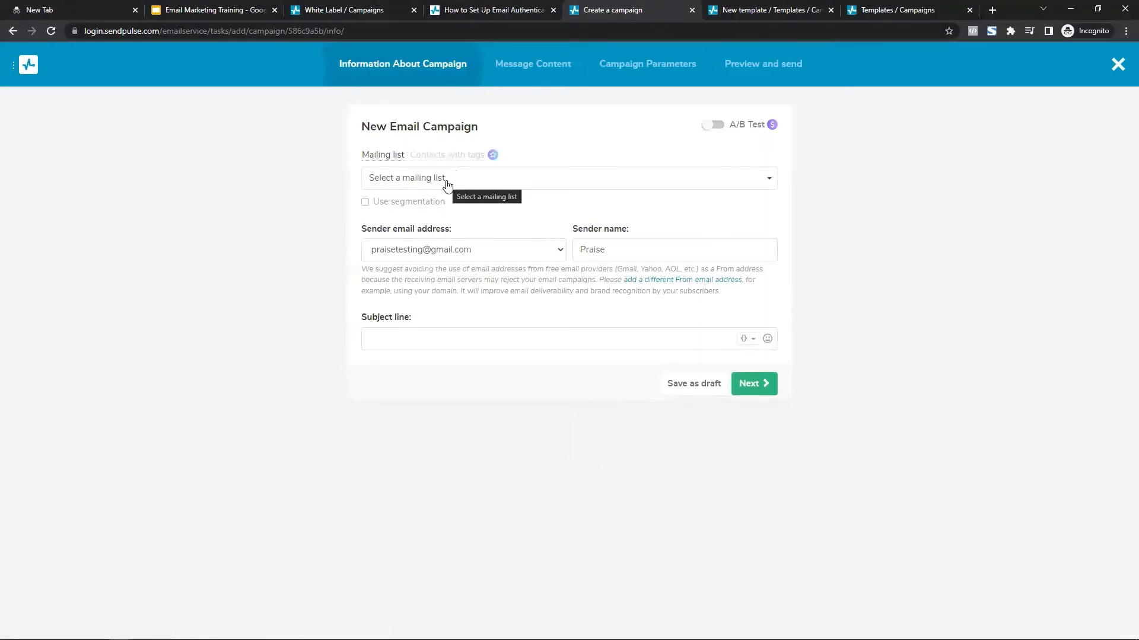
{"action": "left_click", "coordinate": [447, 185]}
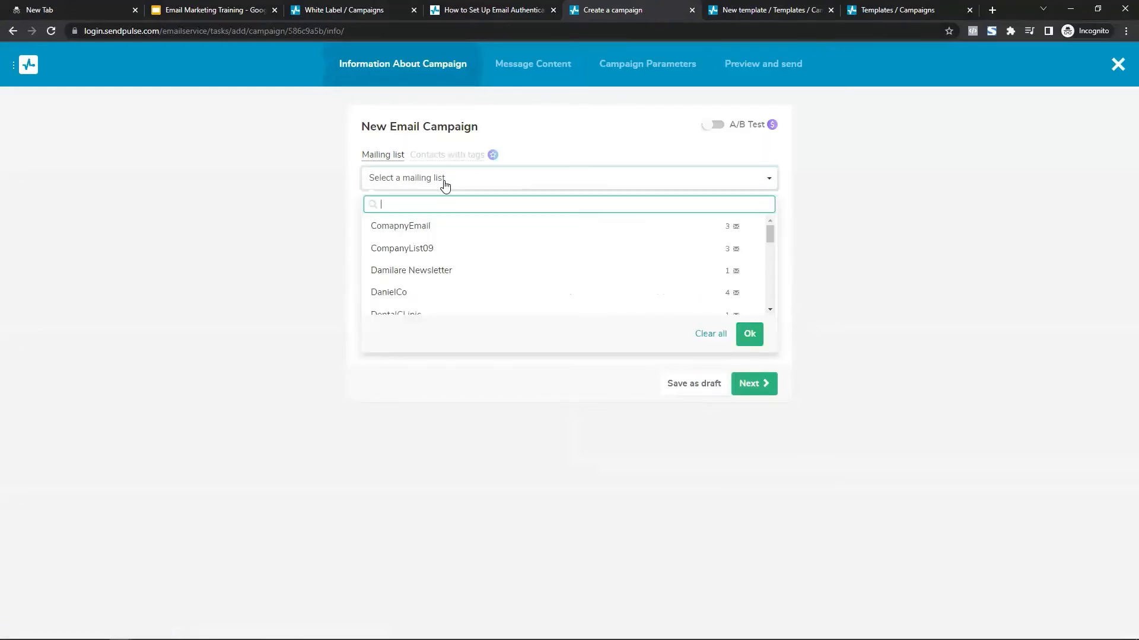
{"action": "type", "text": "tes"}
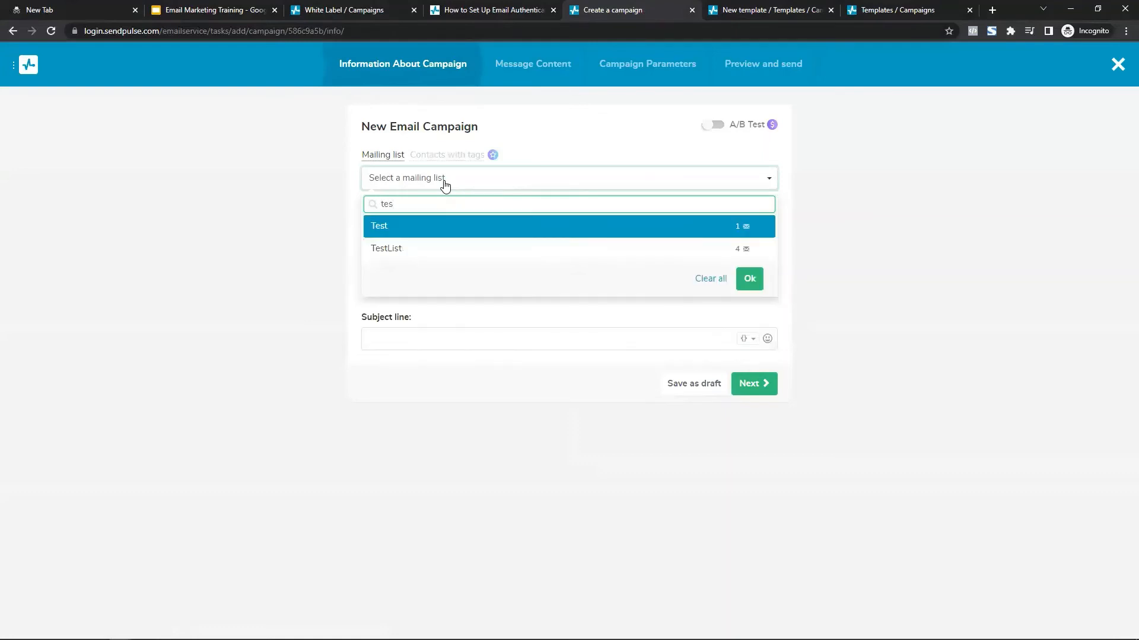
{"action": "left_click", "coordinate": [447, 248]}
{"action": "left_click", "coordinate": [750, 284]}
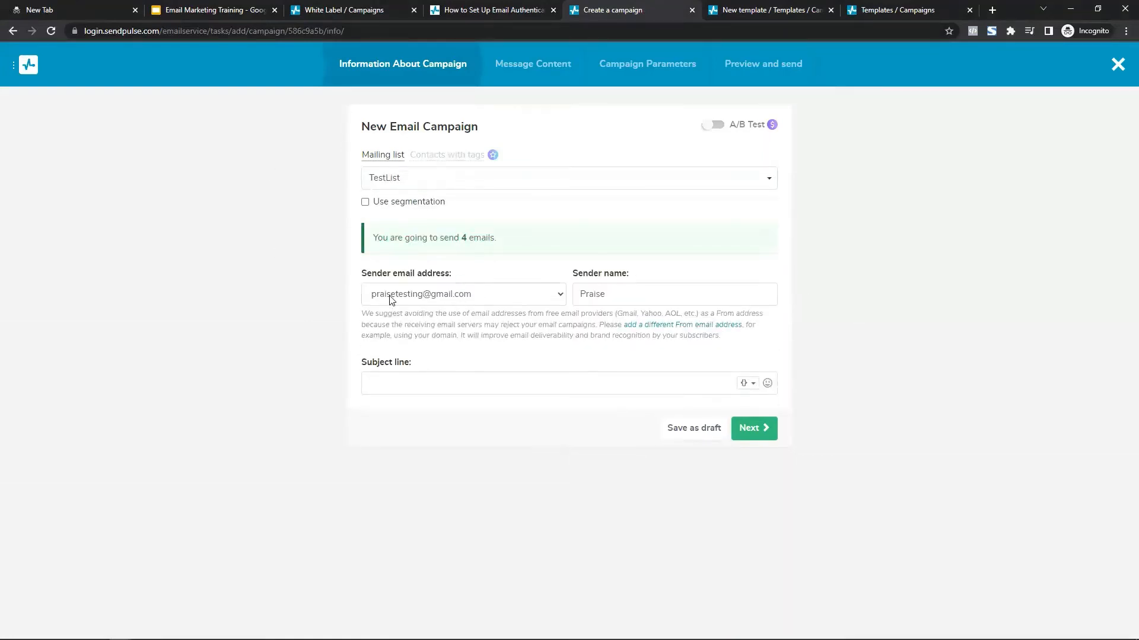
- Keep the existing sender address and set the subject line to "Welcome {{Name}}", inserting the Name variable
{"action": "left_click", "coordinate": [515, 295]}
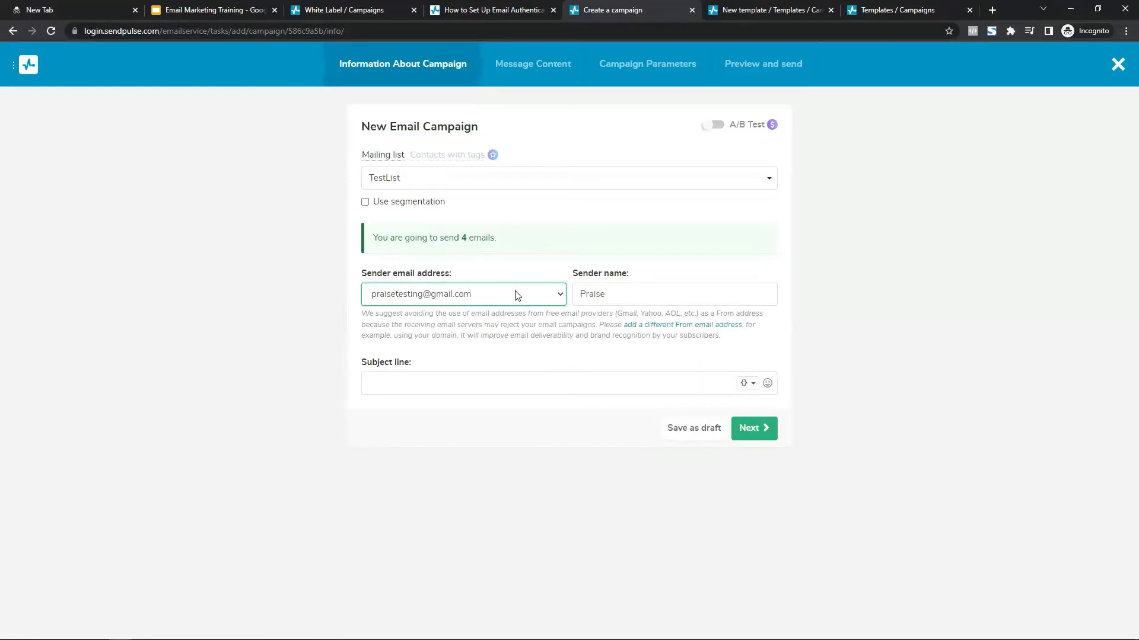
{"action": "left_click", "coordinate": [518, 295]}
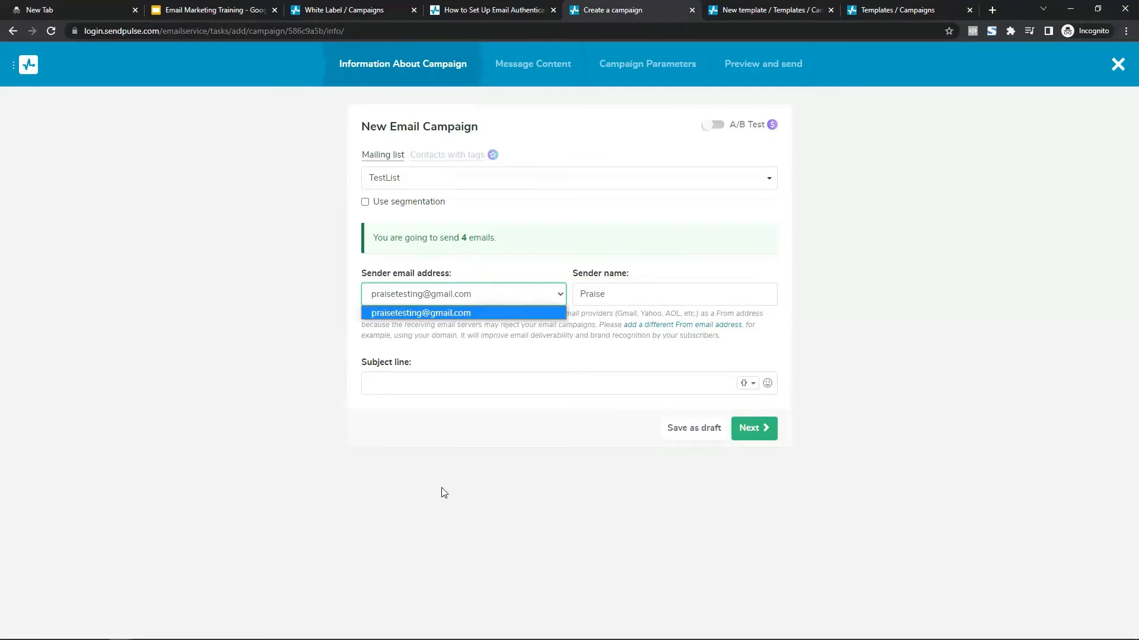
{"action": "left_click", "coordinate": [505, 384]}
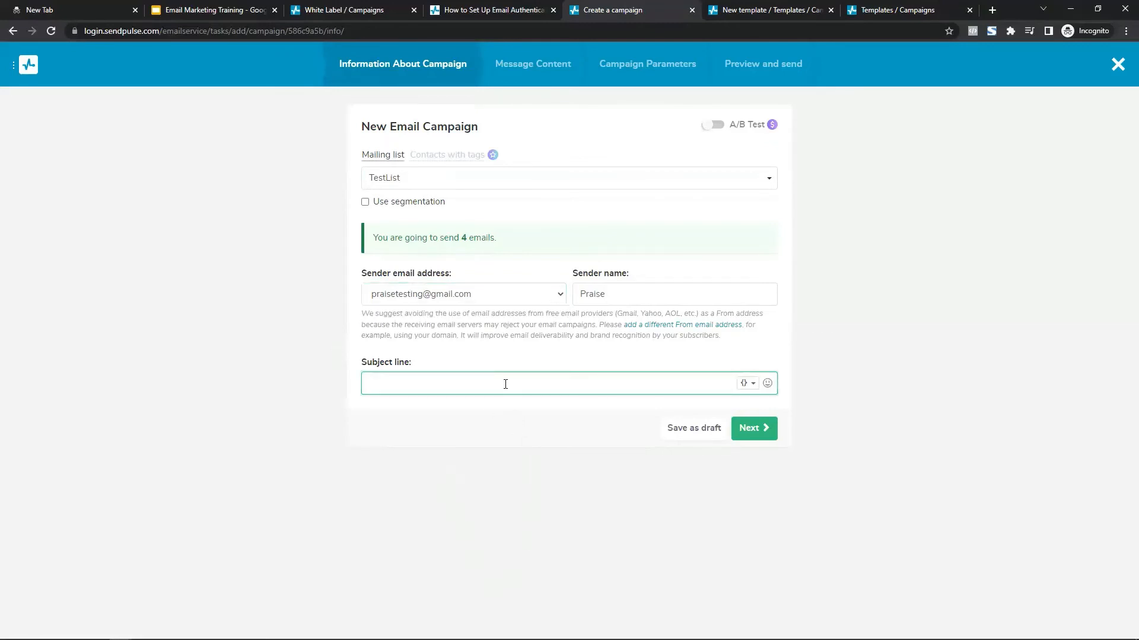
{"action": "type", "text": "We"}
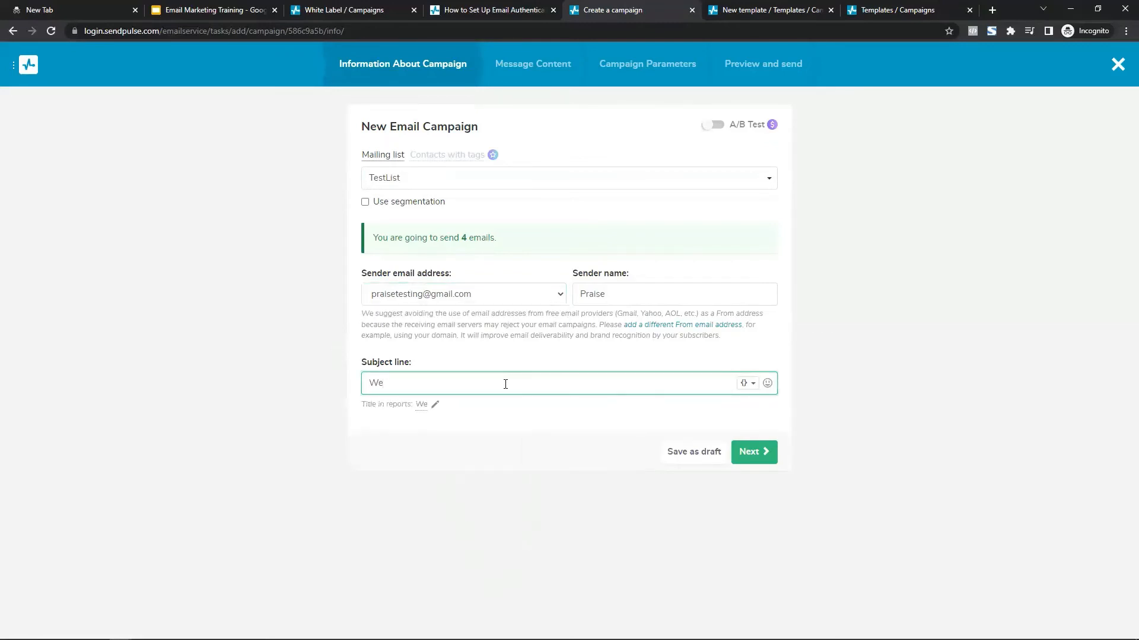
{"action": "type", "text": "lcome"}
{"action": "left_click", "coordinate": [742, 384]}
{"action": "left_click", "coordinate": [386, 468]}
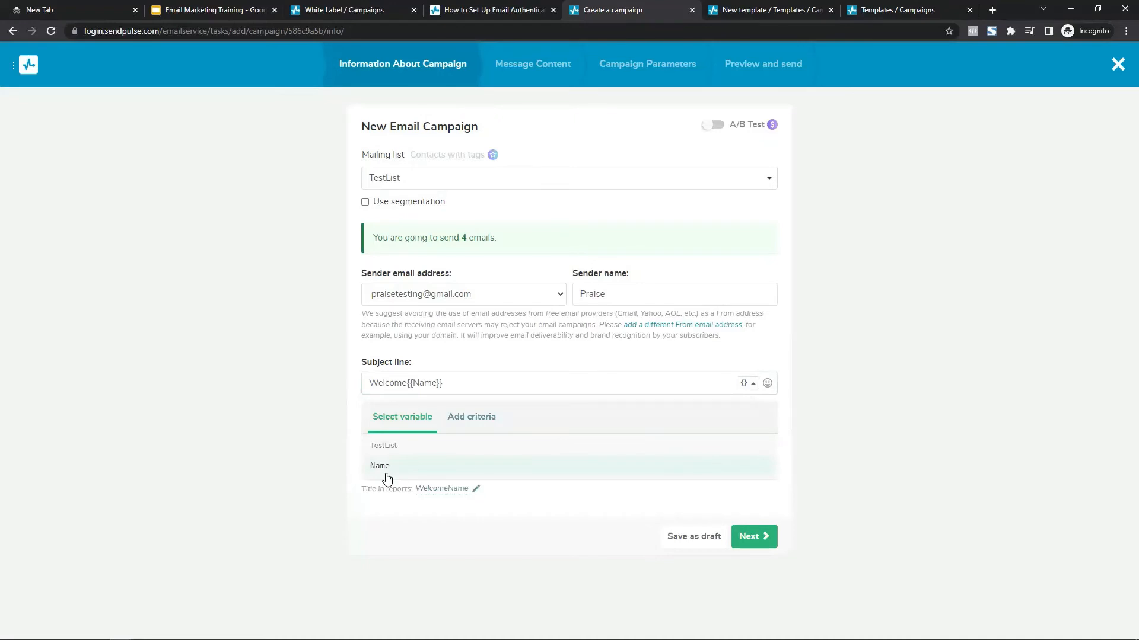
{"action": "left_click", "coordinate": [485, 381]}
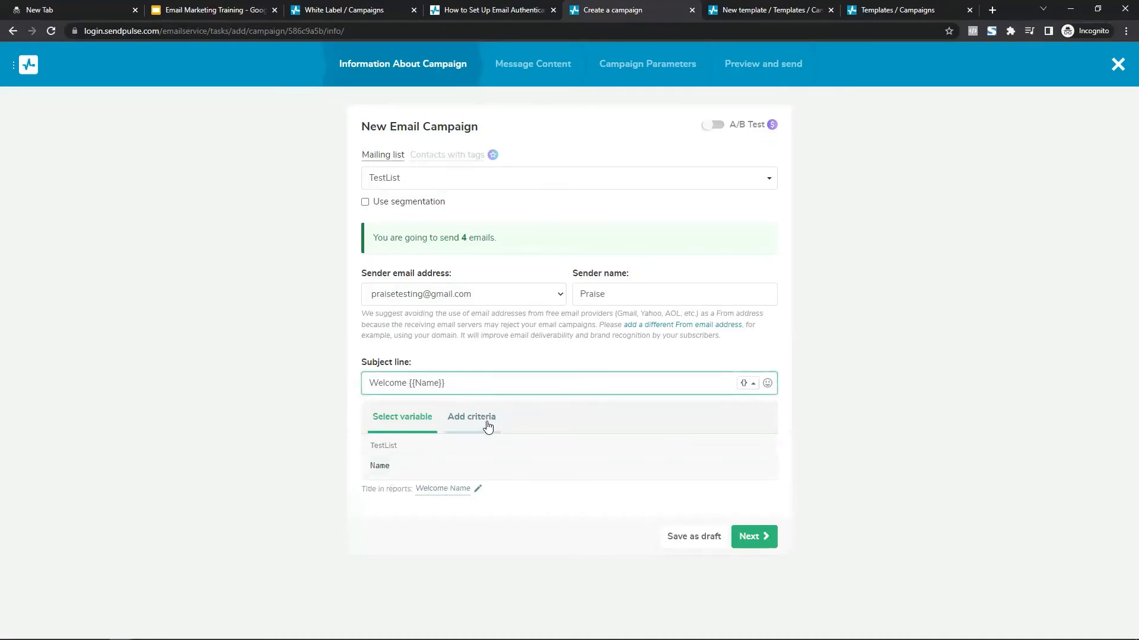
- Add a subject line criterion that uses the text "Dear" if the Name variable is empty, and insert it
{"action": "left_click", "coordinate": [487, 420]}
{"action": "scroll", "coordinate": [470, 517], "scroll_direction": "down", "scroll_amount": 1}
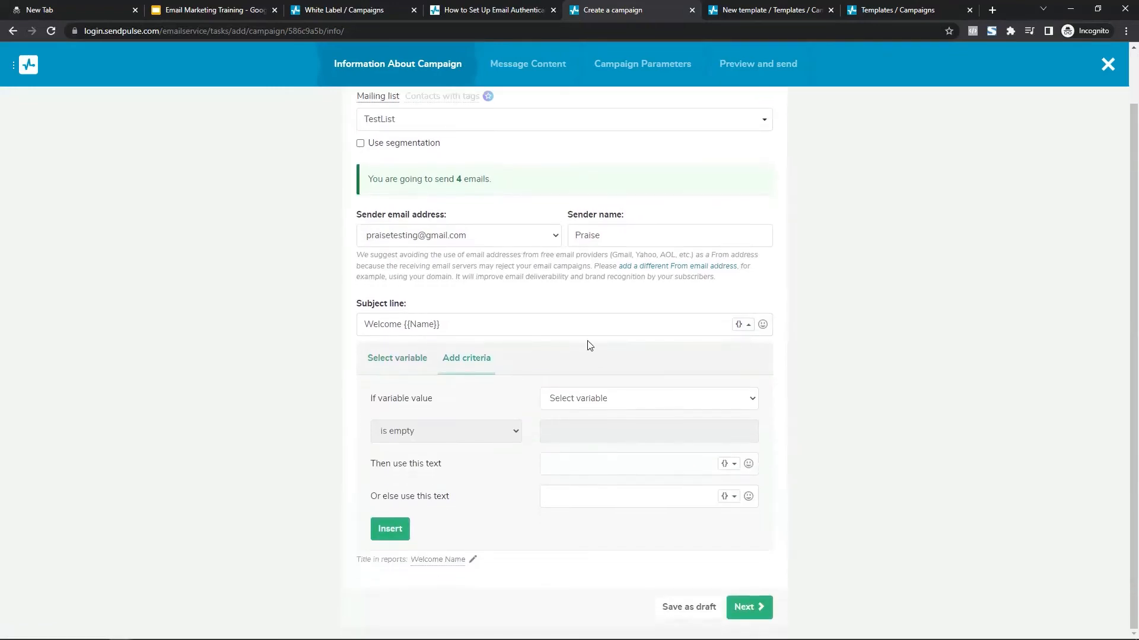
{"action": "left_click", "coordinate": [613, 398]}
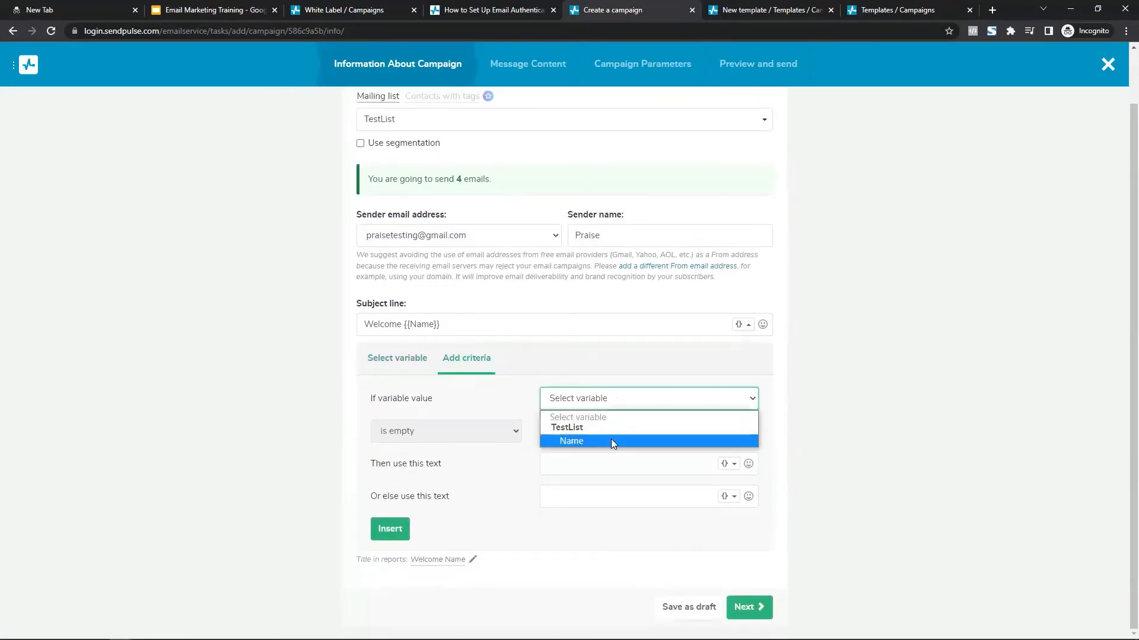
{"action": "left_click", "coordinate": [610, 440]}
{"action": "left_click", "coordinate": [567, 466]}
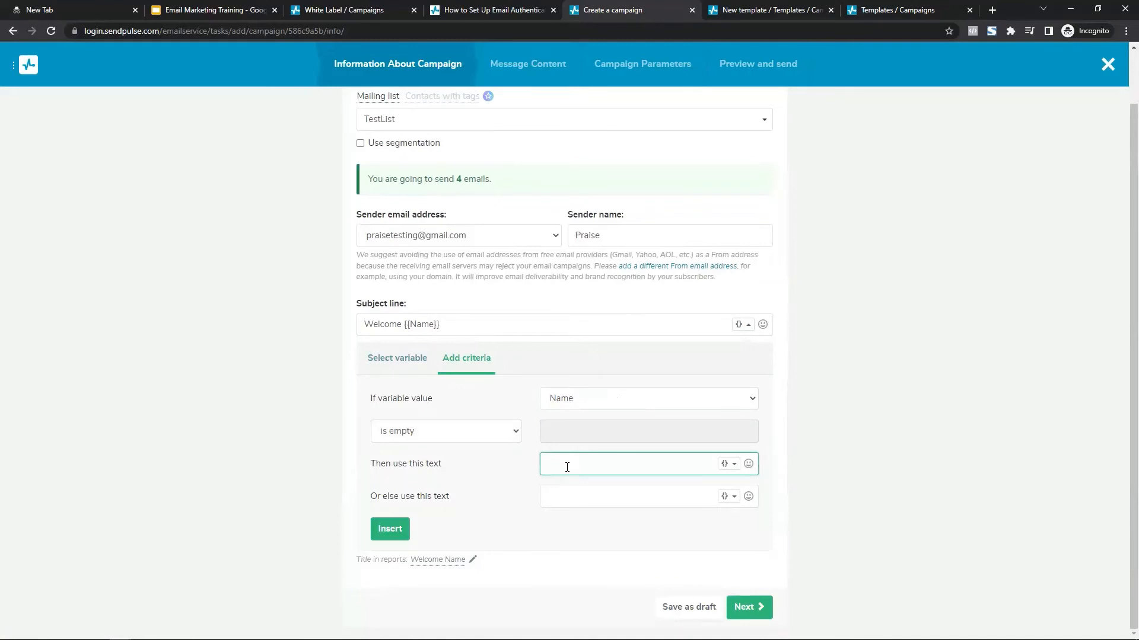
{"action": "type", "text": "Dear"}
{"action": "left_click", "coordinate": [390, 531]}
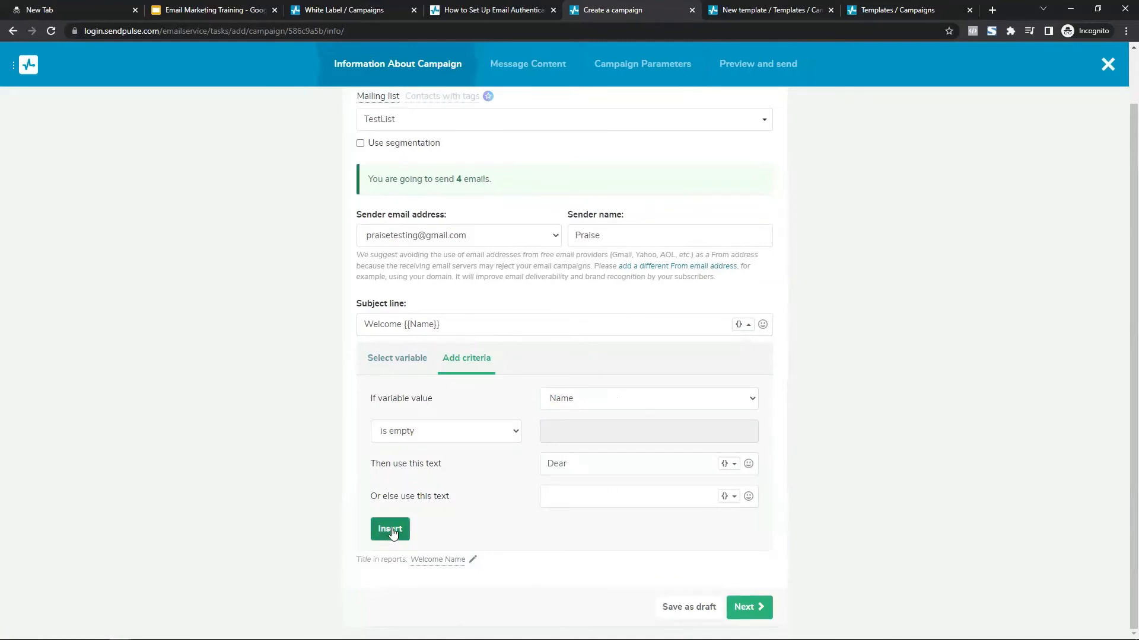
- Continue to the message content, select the saved template dated 2022-04-05, and proceed to the campaign parameters
{"action": "left_click", "coordinate": [742, 606]}
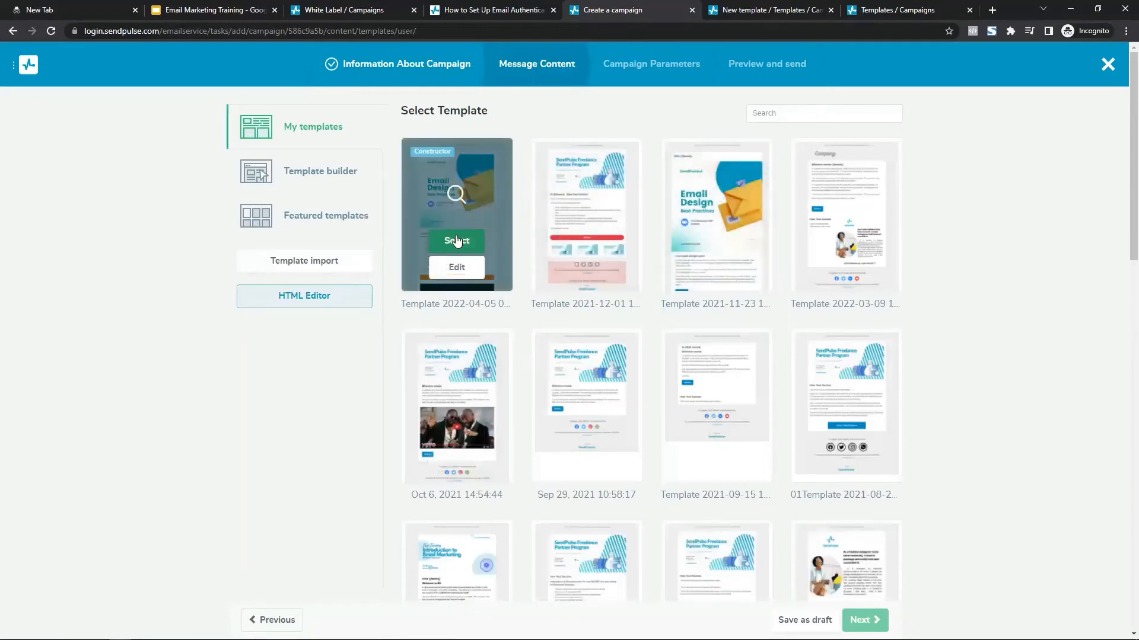
{"action": "left_click", "coordinate": [456, 240]}
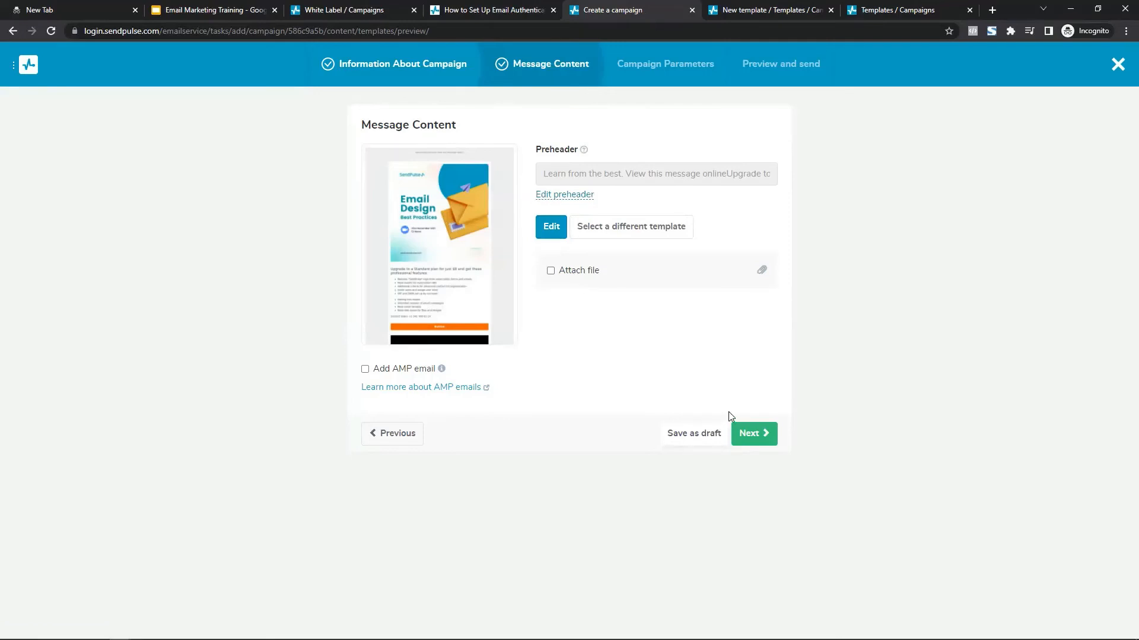
{"action": "left_click", "coordinate": [746, 433]}
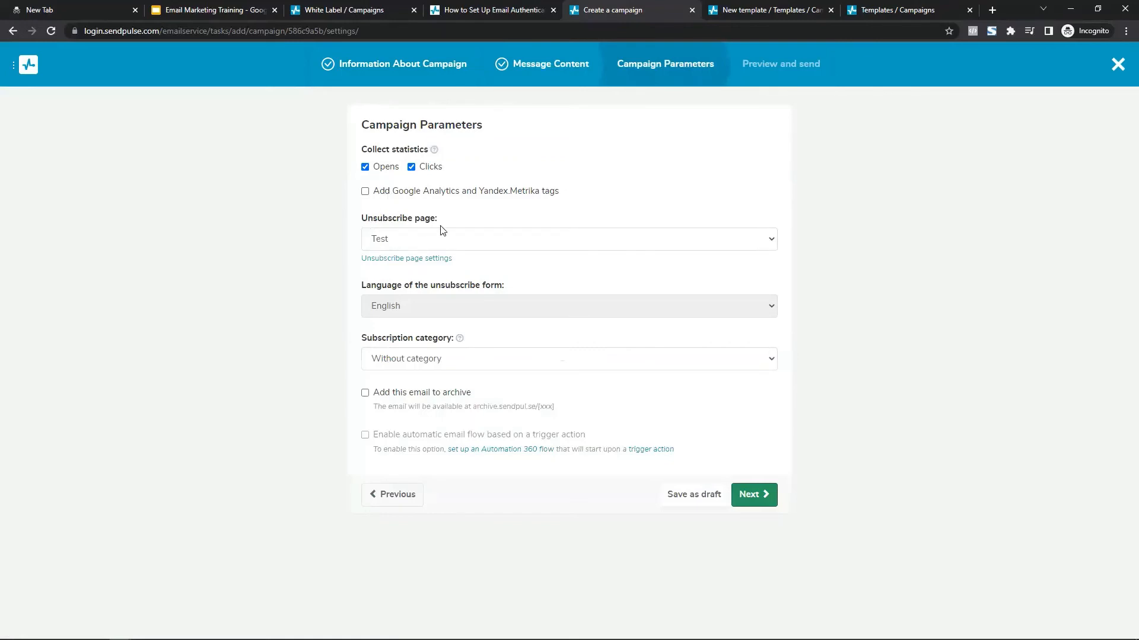
- Choose Test as the unsubscribe page and leave the subscription category as Without category
{"action": "left_click", "coordinate": [433, 243]}
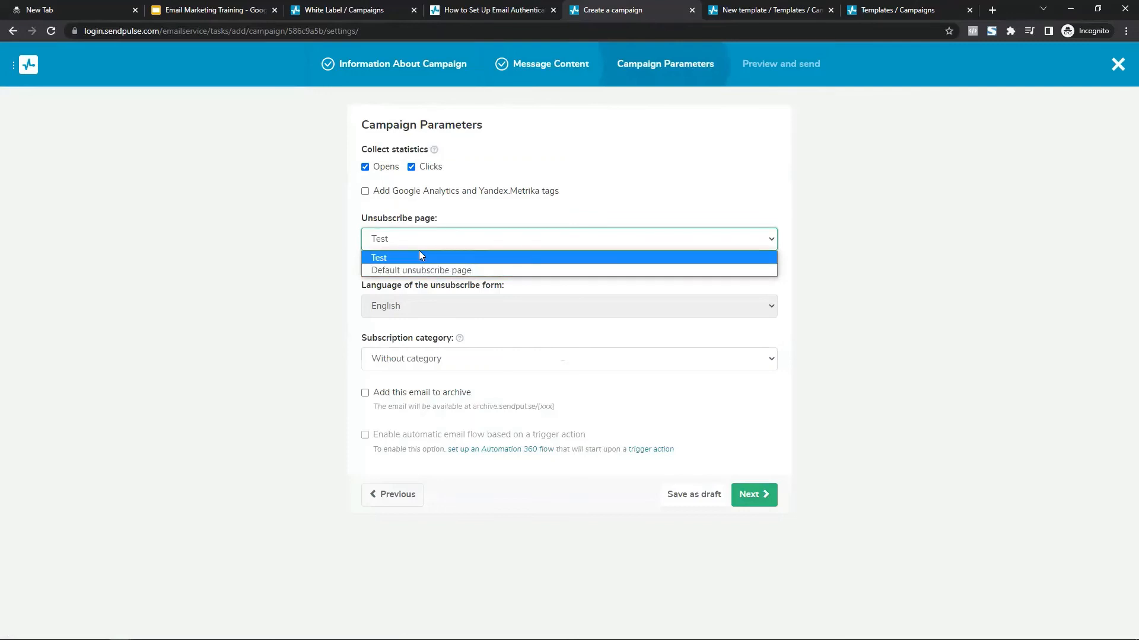
{"action": "left_click", "coordinate": [423, 259]}
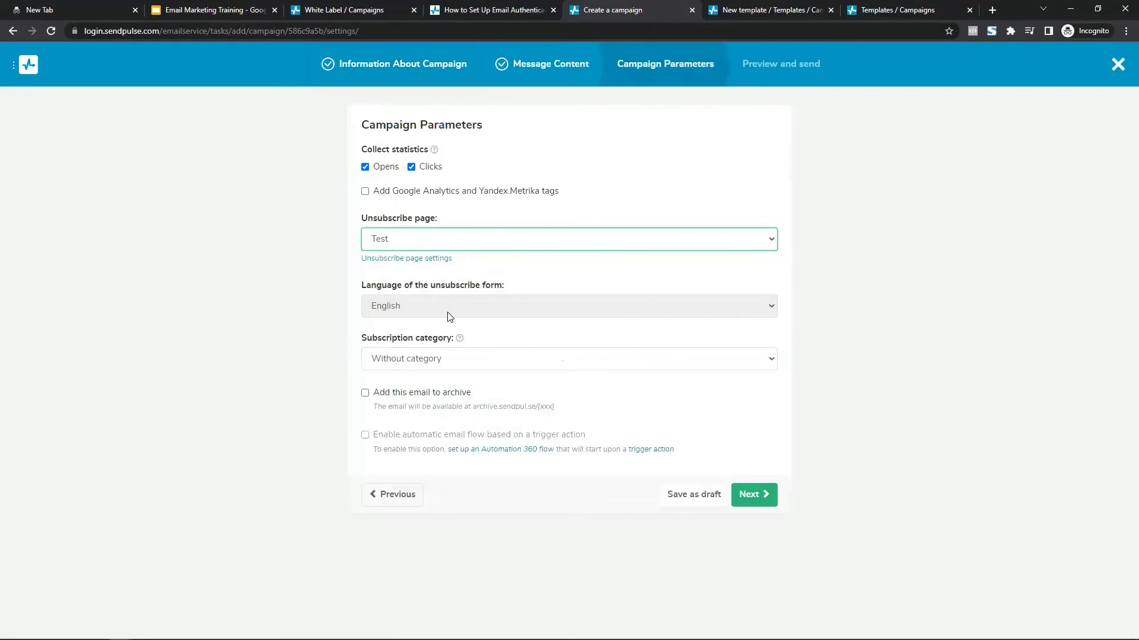
{"action": "left_click", "coordinate": [468, 360]}
{"action": "left_click", "coordinate": [319, 410]}
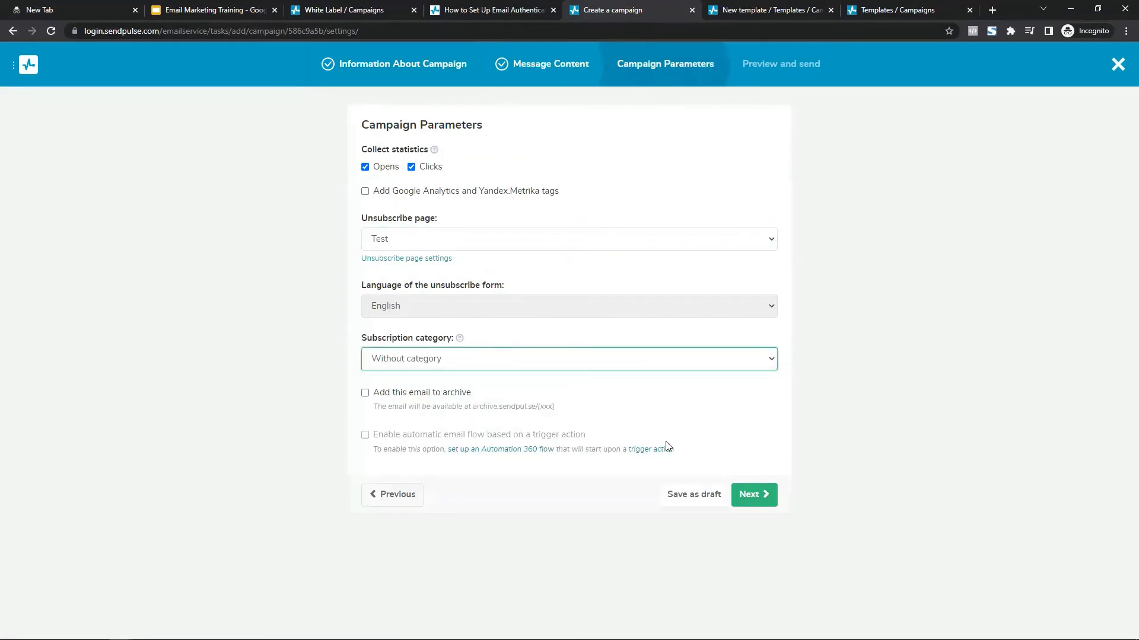
- Proceed to the campaign preview and review the sender details, subject line and preheader
{"action": "left_click", "coordinate": [749, 498]}
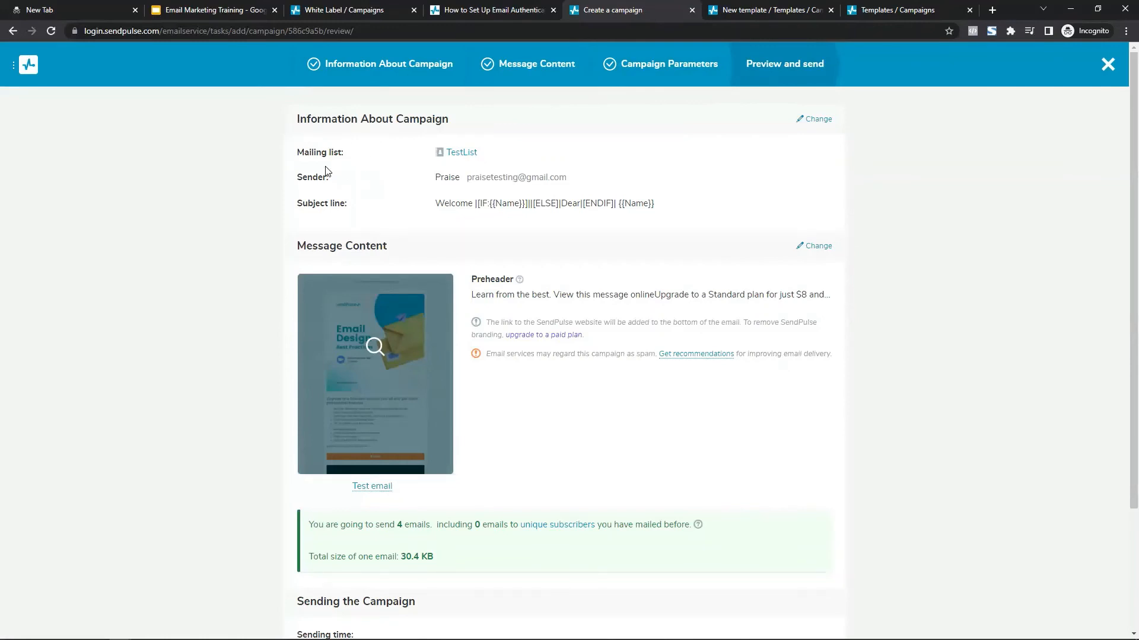
{"action": "mouse_move", "coordinate": [503, 175]}
{"action": "left_mouse_down"}
{"action": "mouse_move", "coordinate": [609, 191]}
{"action": "mouse_move", "coordinate": [486, 177]}
{"action": "left_mouse_up"}
{"action": "left_click", "coordinate": [488, 177]}
{"action": "left_click_drag", "start_coordinate": [572, 181], "coordinate": [466, 181]}
{"action": "left_click", "coordinate": [501, 202]}
{"action": "left_click_drag", "start_coordinate": [482, 296], "coordinate": [629, 305]}
{"action": "left_click", "coordinate": [630, 305]}
- Read the recommendations for improving the campaign's email deliverability, and close them
{"action": "scroll", "coordinate": [577, 422], "scroll_direction": "down", "scroll_amount": 3}
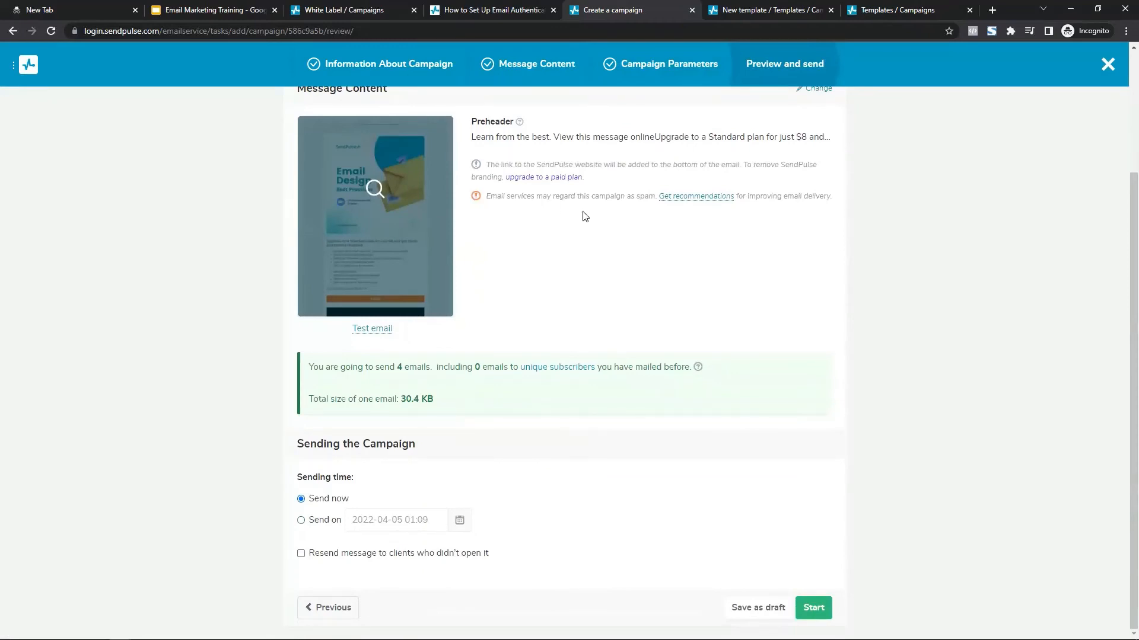
{"action": "left_click", "coordinate": [676, 197]}
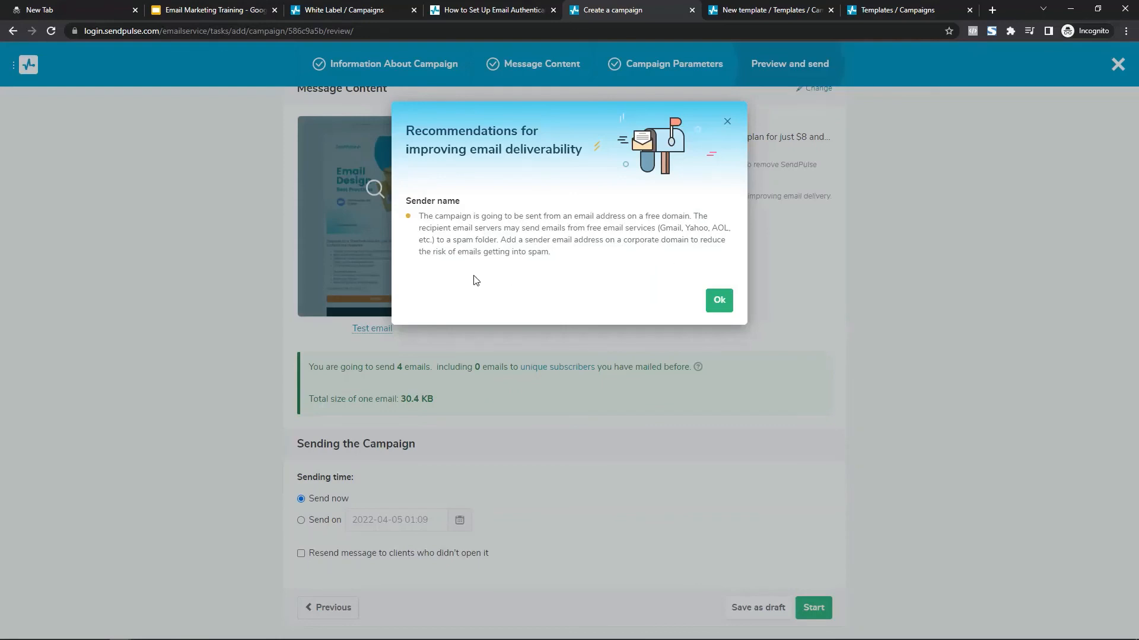
{"action": "left_click", "coordinate": [718, 301]}
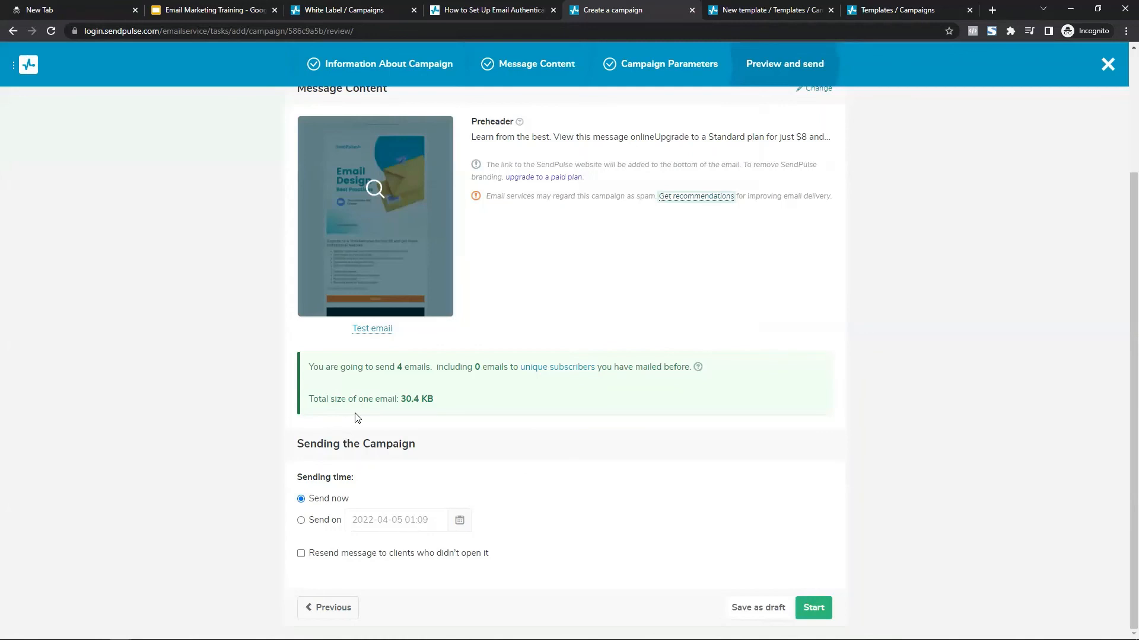
- Set the campaign to send on a scheduled date, choosing 2022-04-07 and keeping the time at 01:09
{"action": "left_click", "coordinate": [301, 522]}
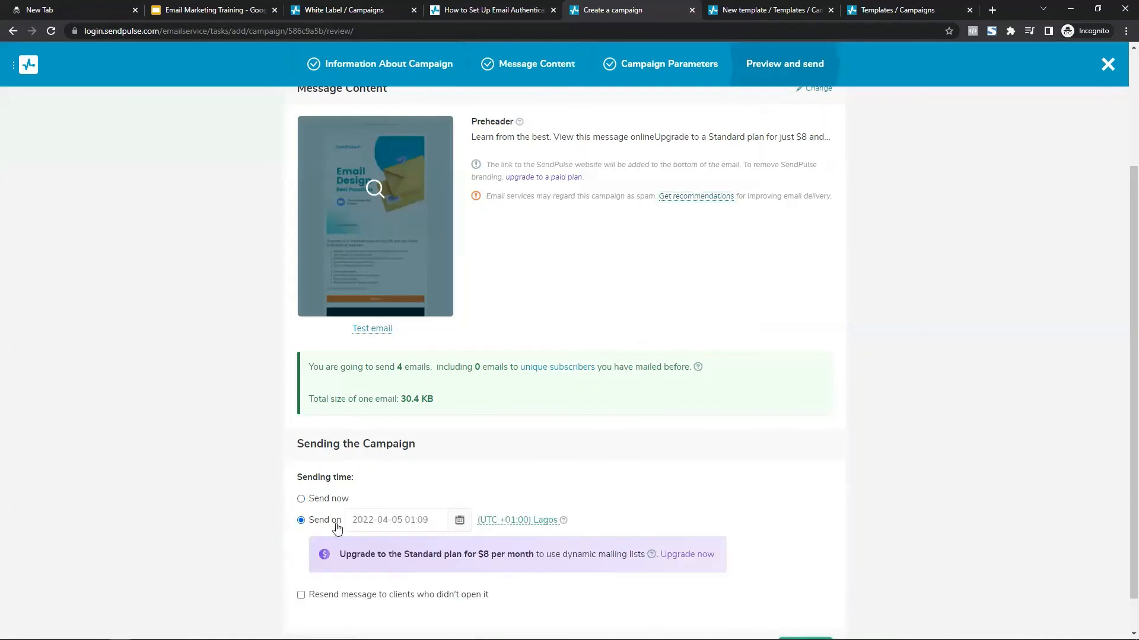
{"action": "left_click", "coordinate": [402, 524]}
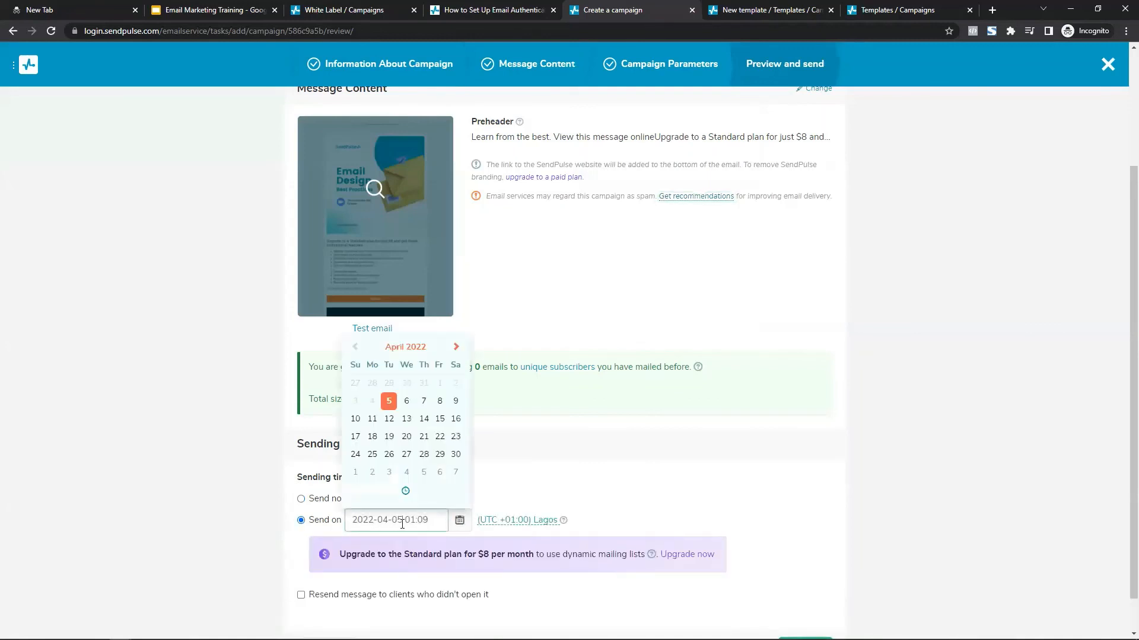
{"action": "left_click", "coordinate": [424, 403]}
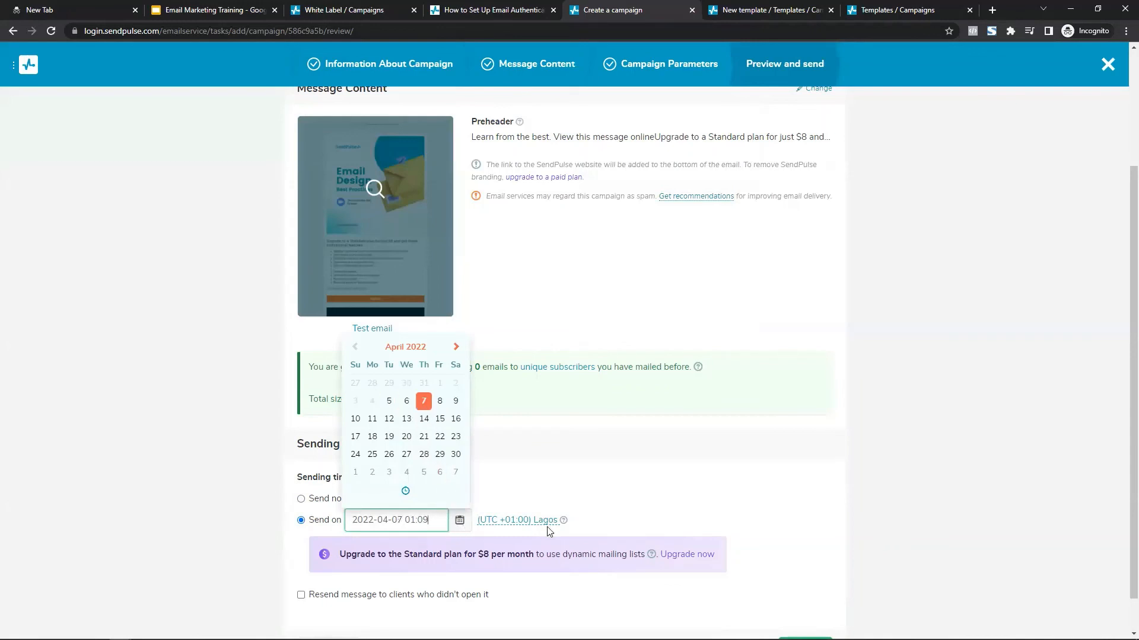
{"action": "left_click", "coordinate": [533, 489]}
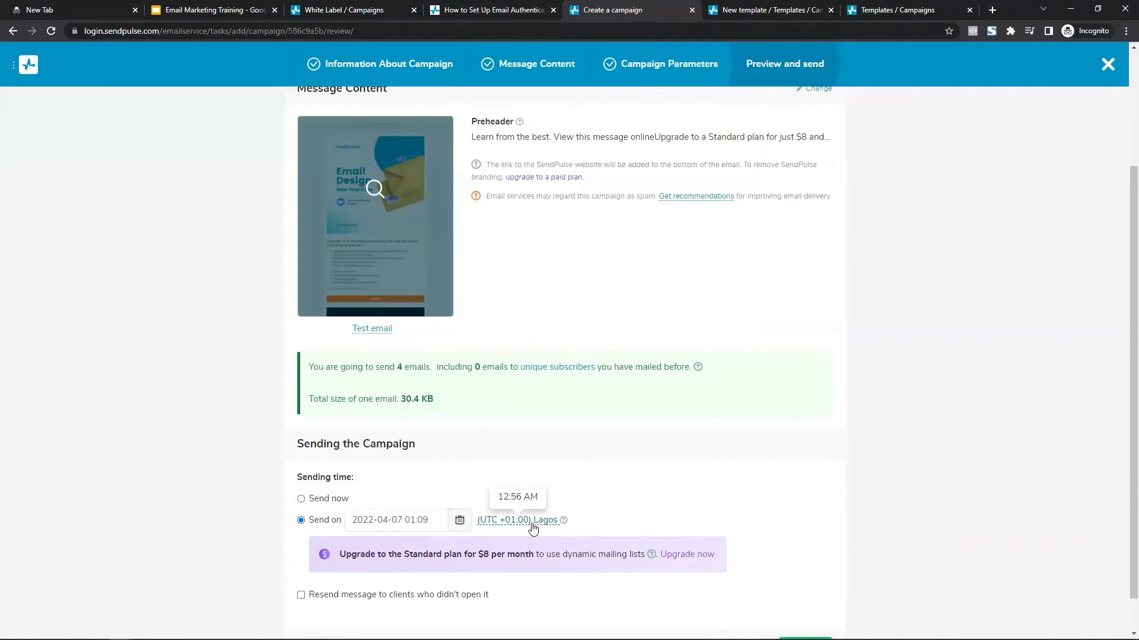
{"action": "scroll", "coordinate": [818, 547], "scroll_direction": "down", "scroll_amount": 1}
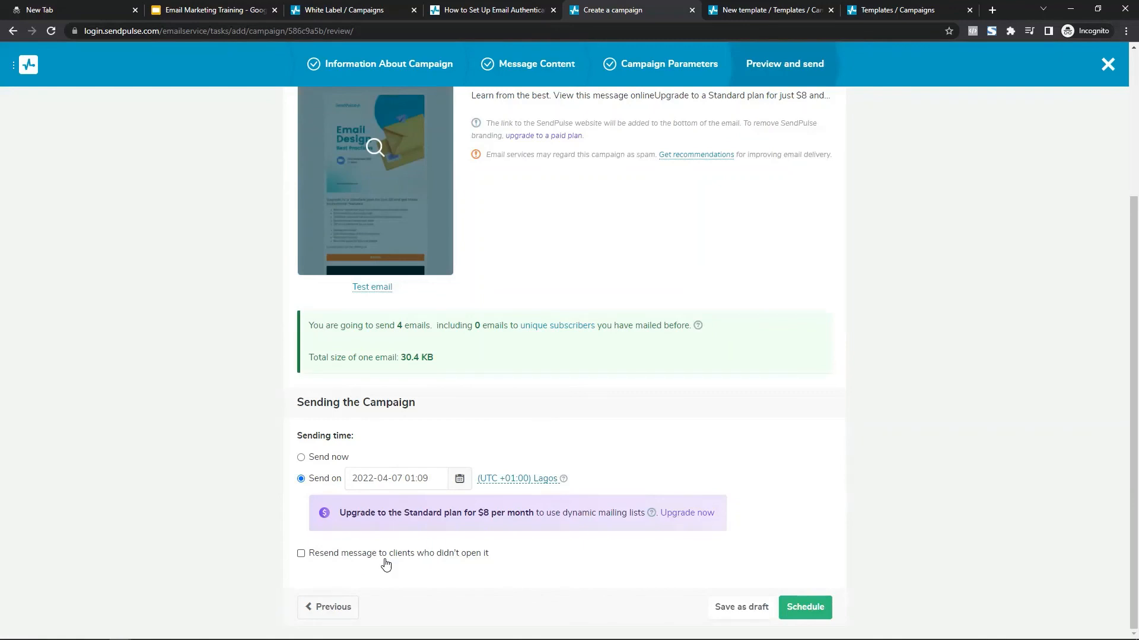
{"action": "left_click", "coordinate": [348, 558]}
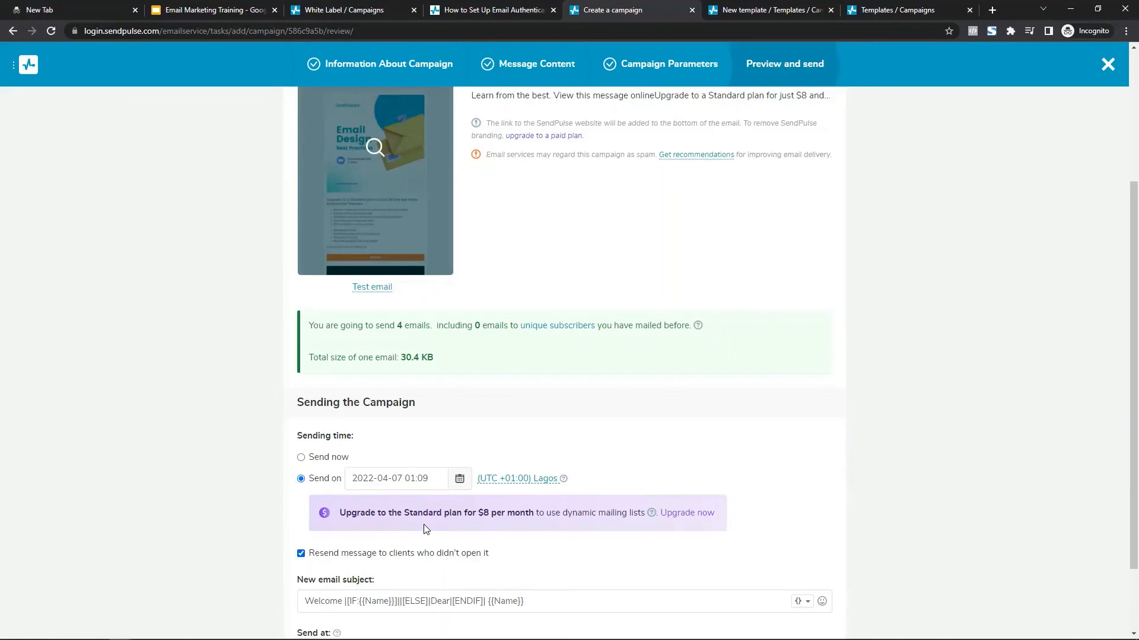
{"action": "scroll", "coordinate": [425, 528], "scroll_direction": "down", "scroll_amount": 2}
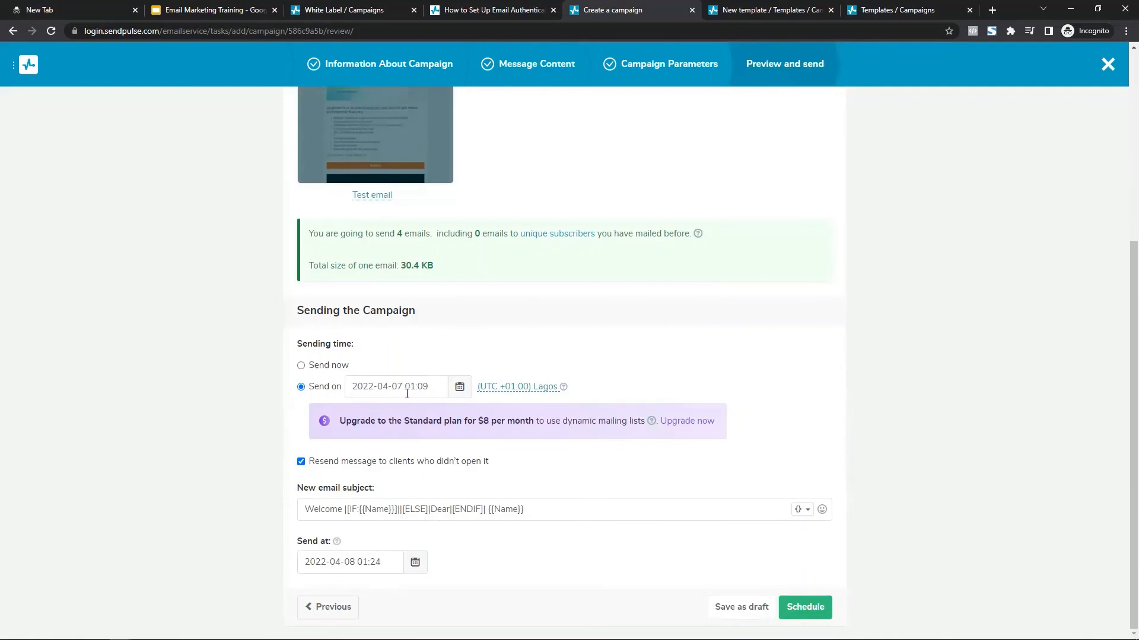
{"action": "left_click", "coordinate": [372, 562]}
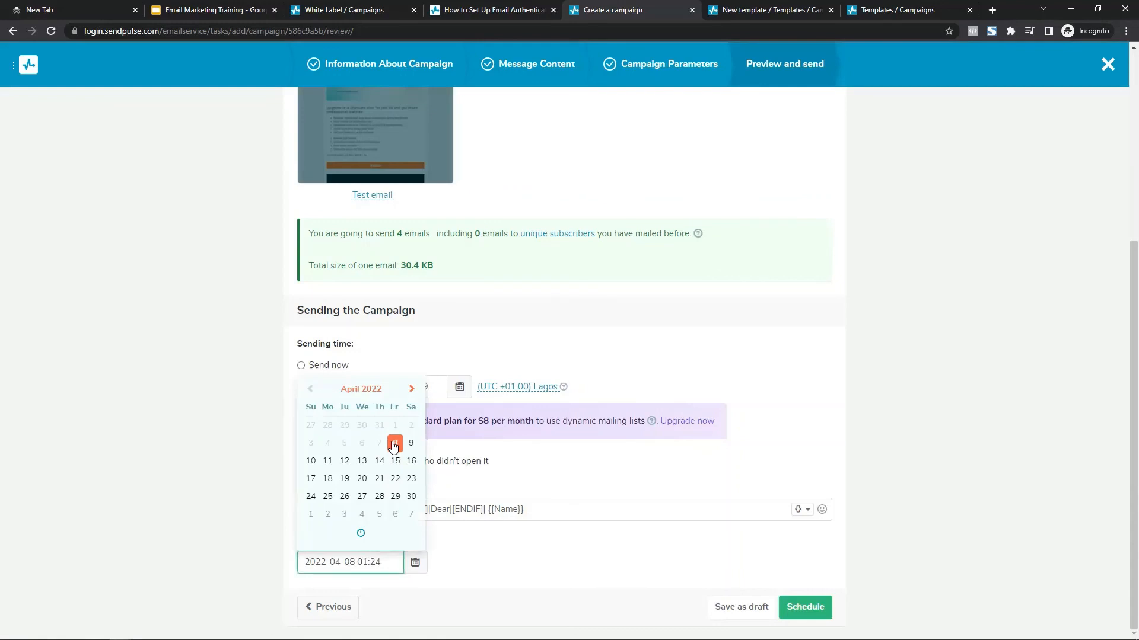
{"action": "left_click", "coordinate": [491, 542]}
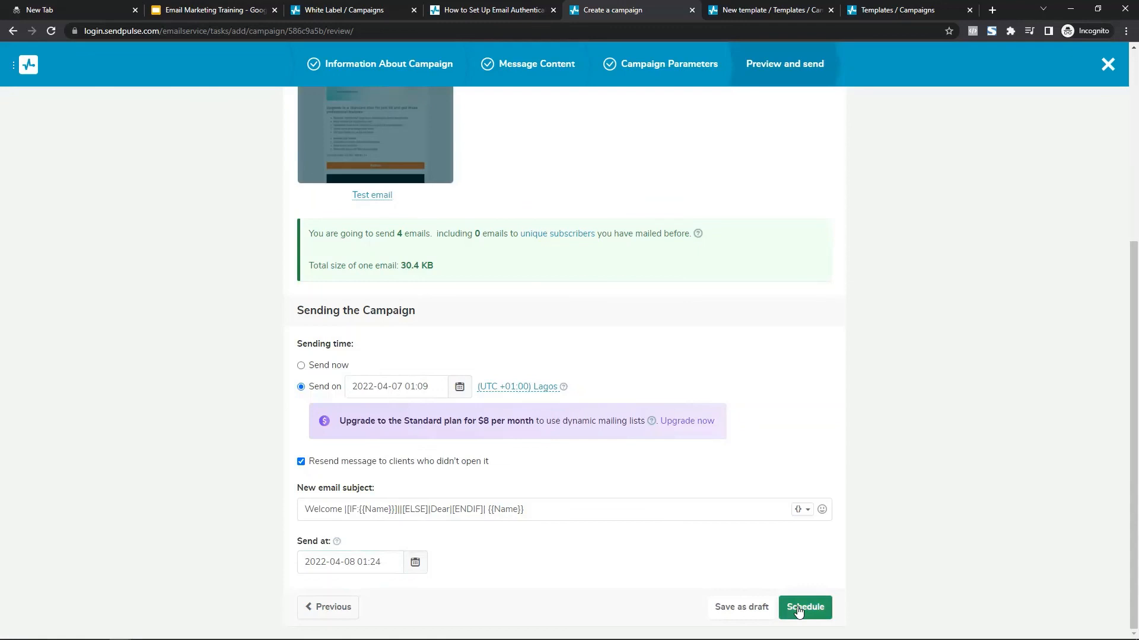
{"action": "scroll", "coordinate": [809, 566], "scroll_direction": "up", "scroll_amount": 4}
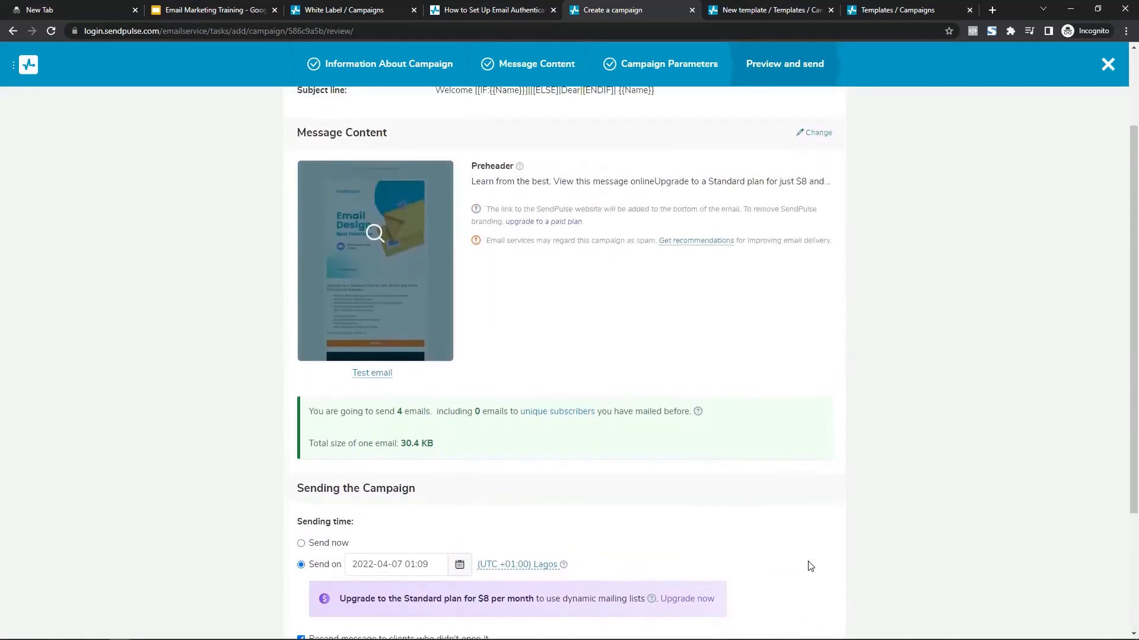
{"action": "scroll", "coordinate": [809, 567], "scroll_direction": "up", "scroll_amount": 1}
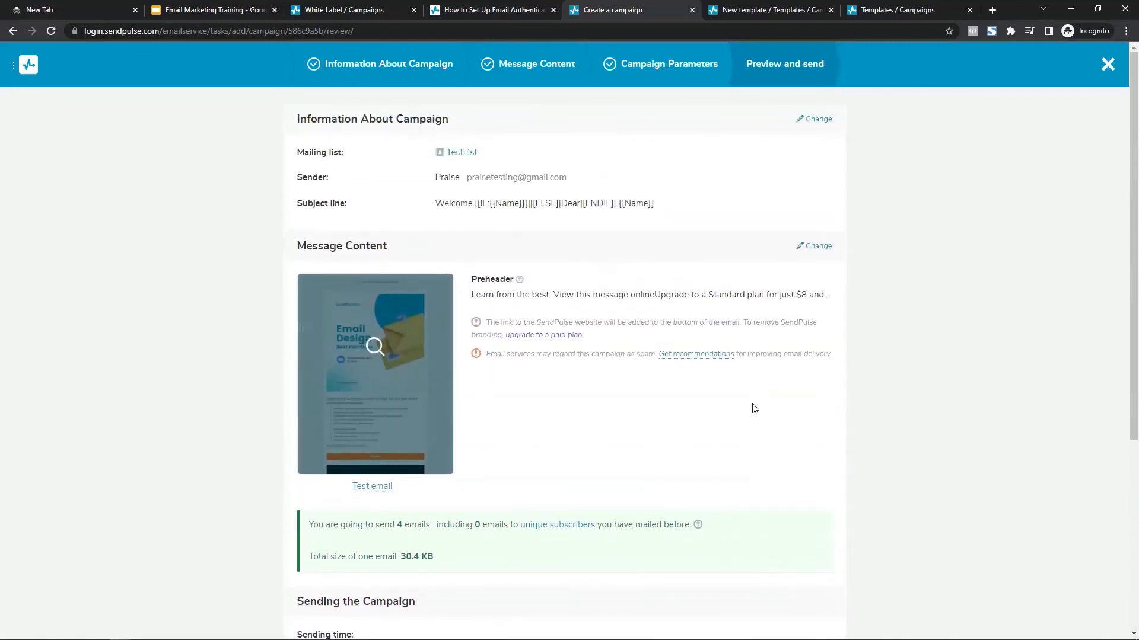